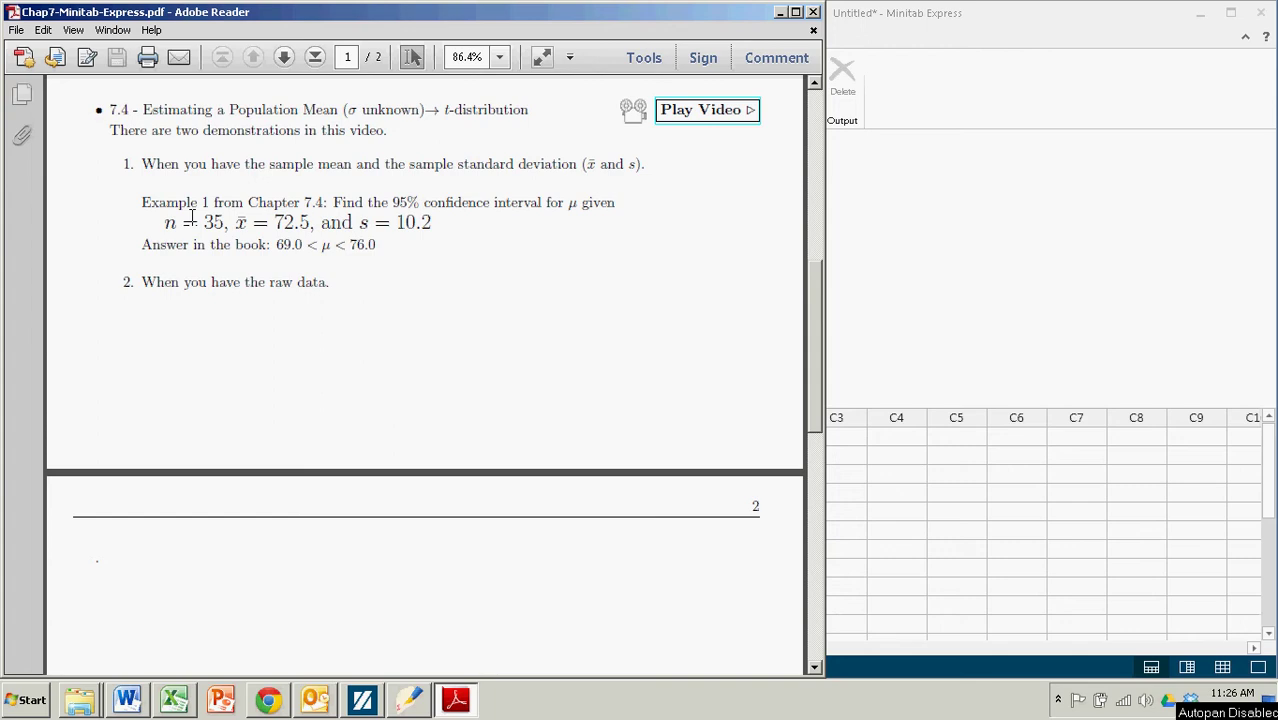
- Highlight Example 1's 95% interval task and its given values n = 35, x̄ = 72.5, s = 10.2
drag(166, 222, 487, 221)
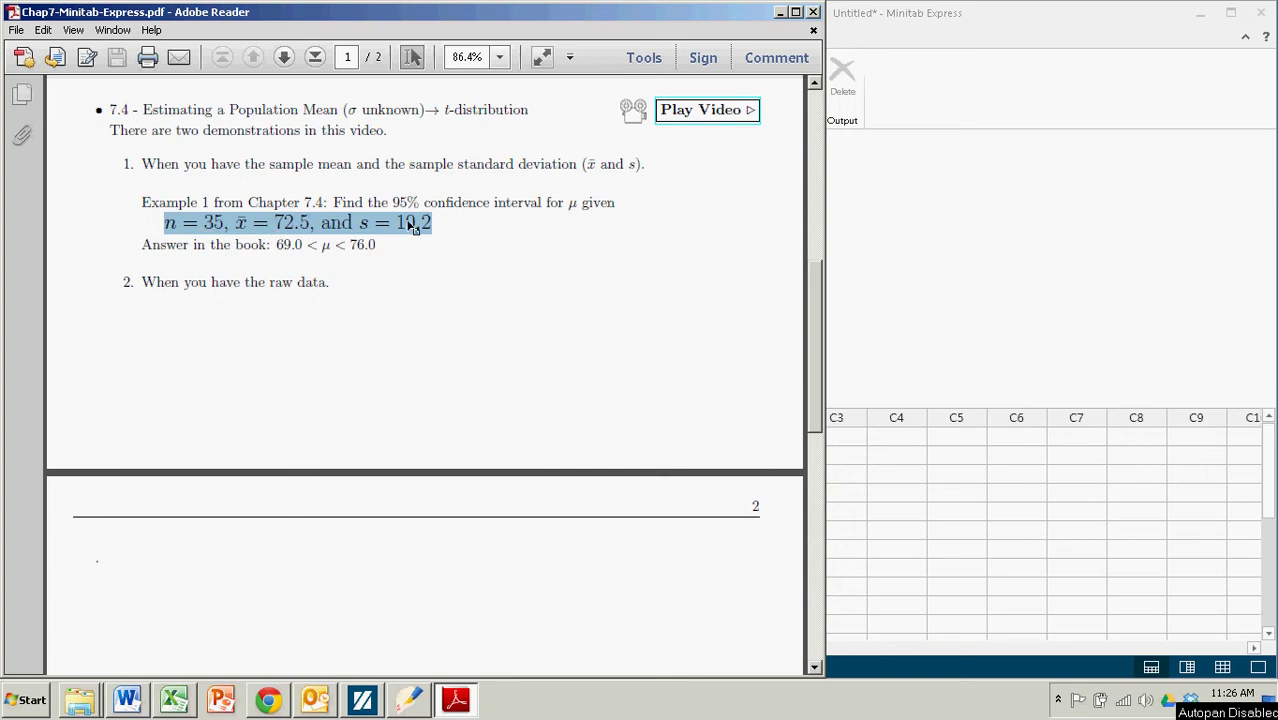
click(292, 322)
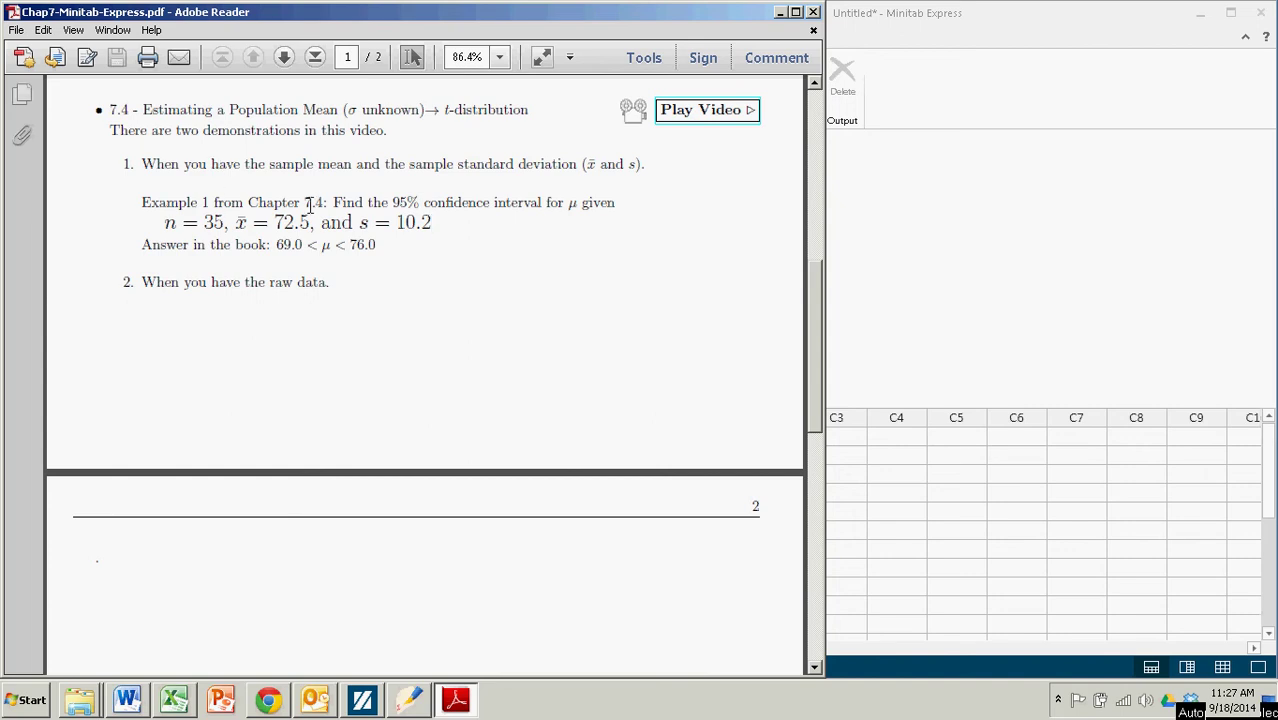
drag(332, 203, 614, 204)
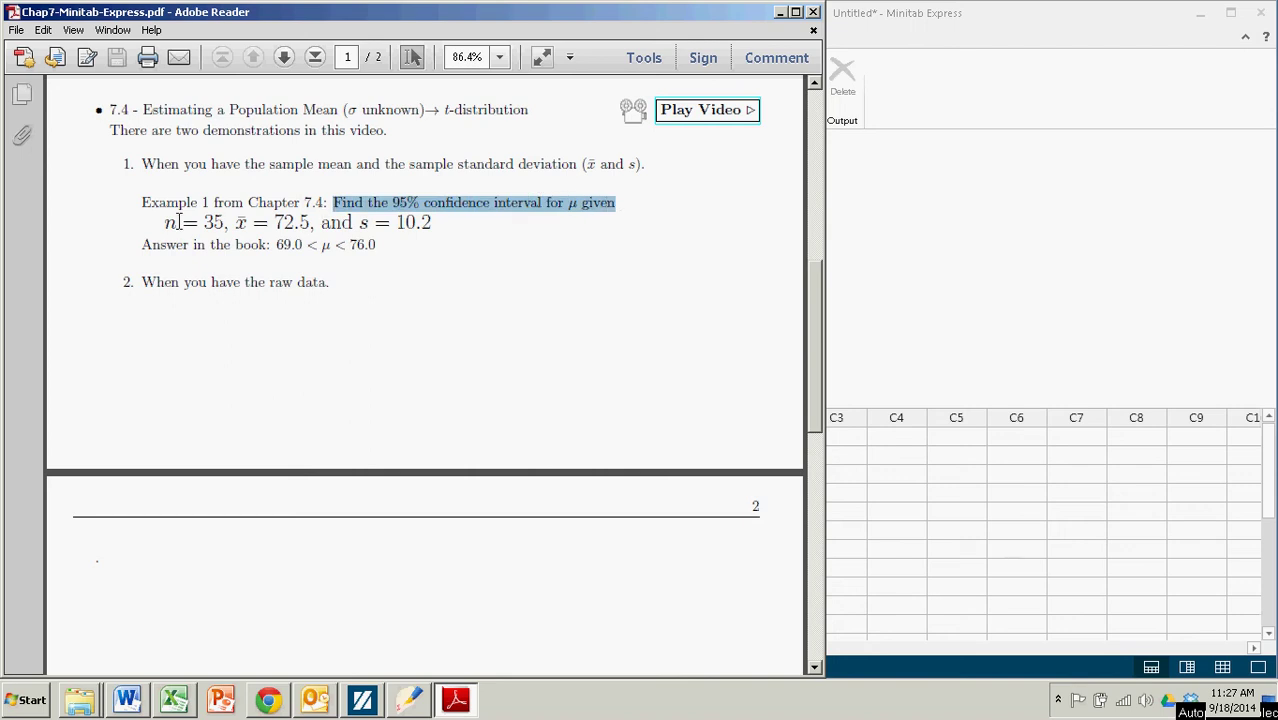
drag(165, 224, 413, 224)
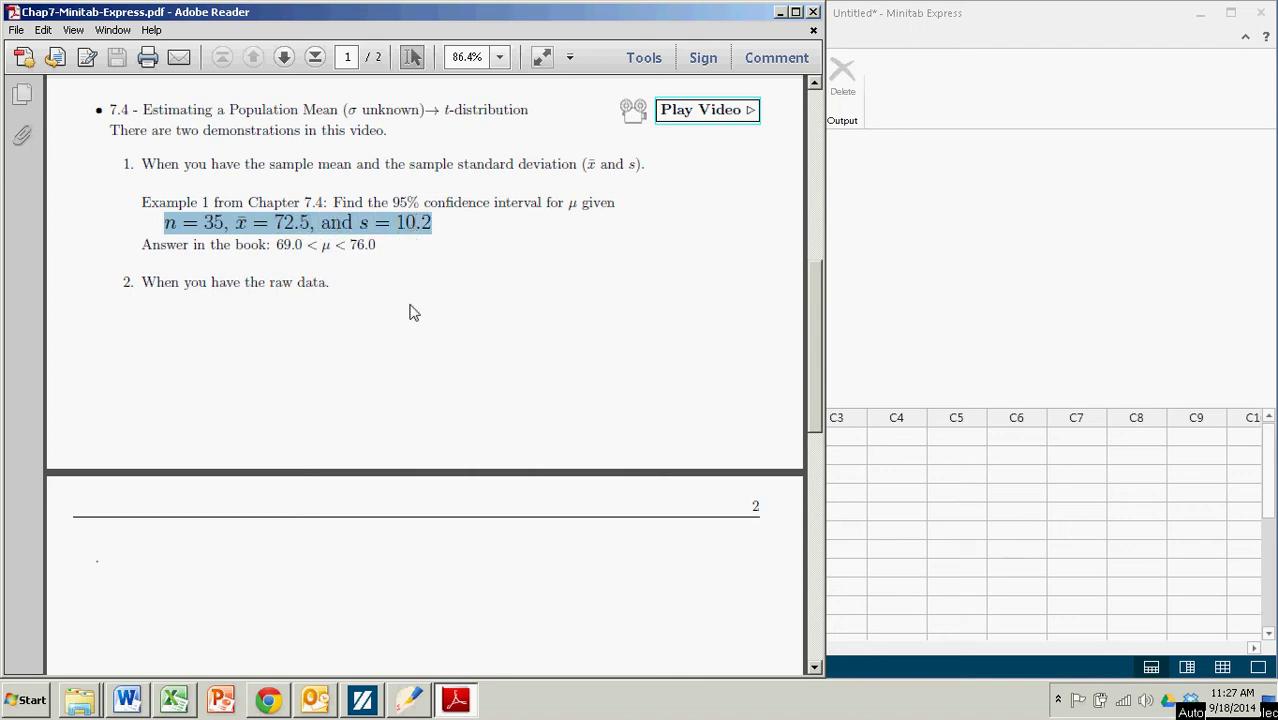
- Bring up Minitab Express's 1-Sample t dialog under Statistics > One Sample
click(873, 271)
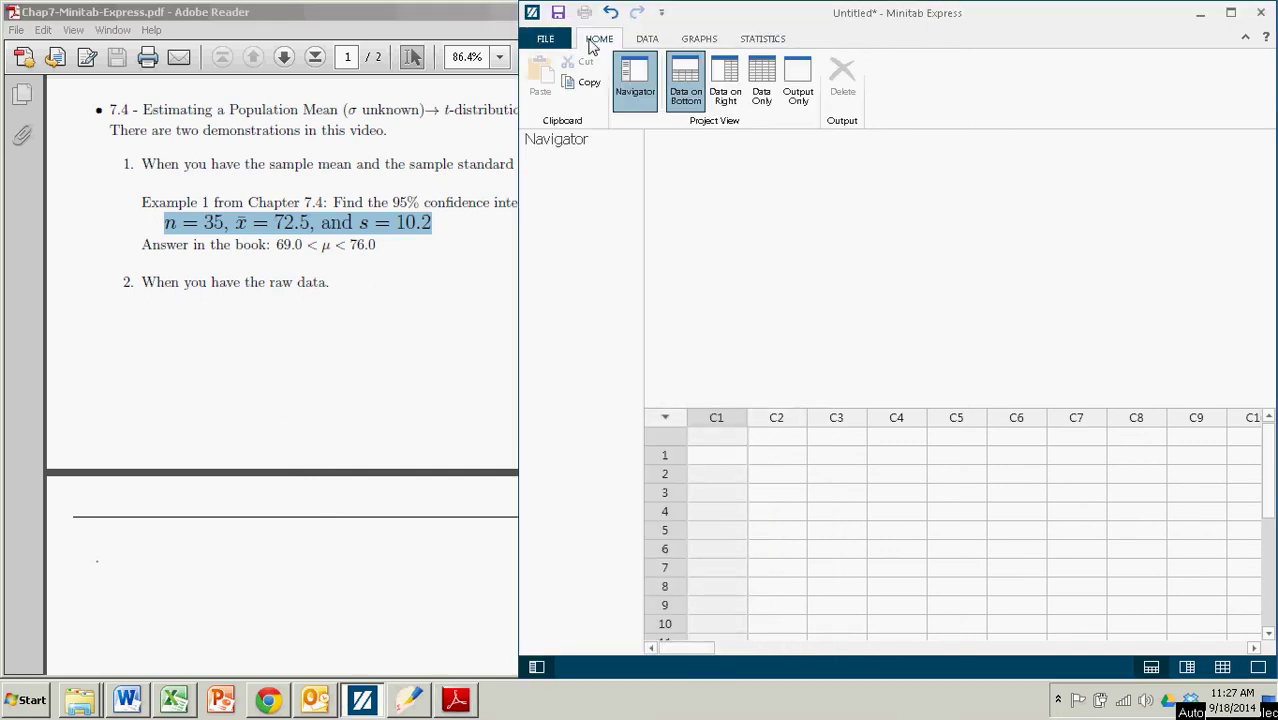
click(772, 44)
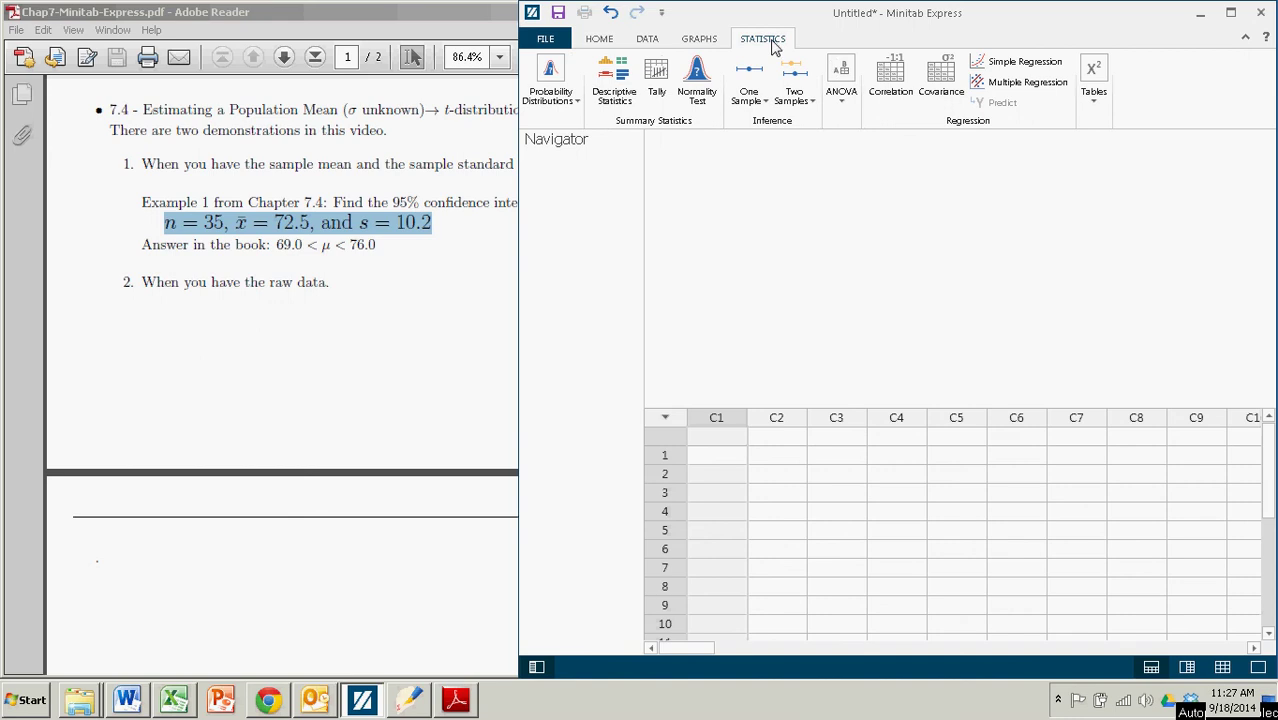
click(752, 88)
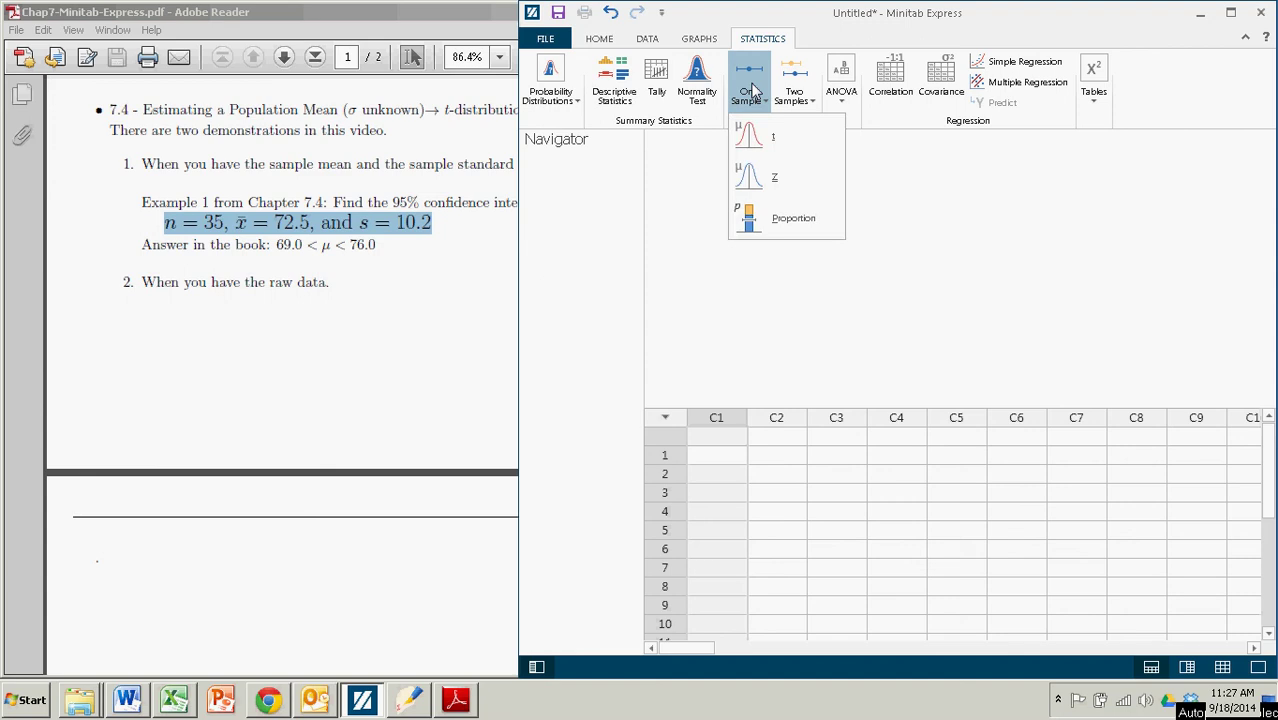
click(755, 141)
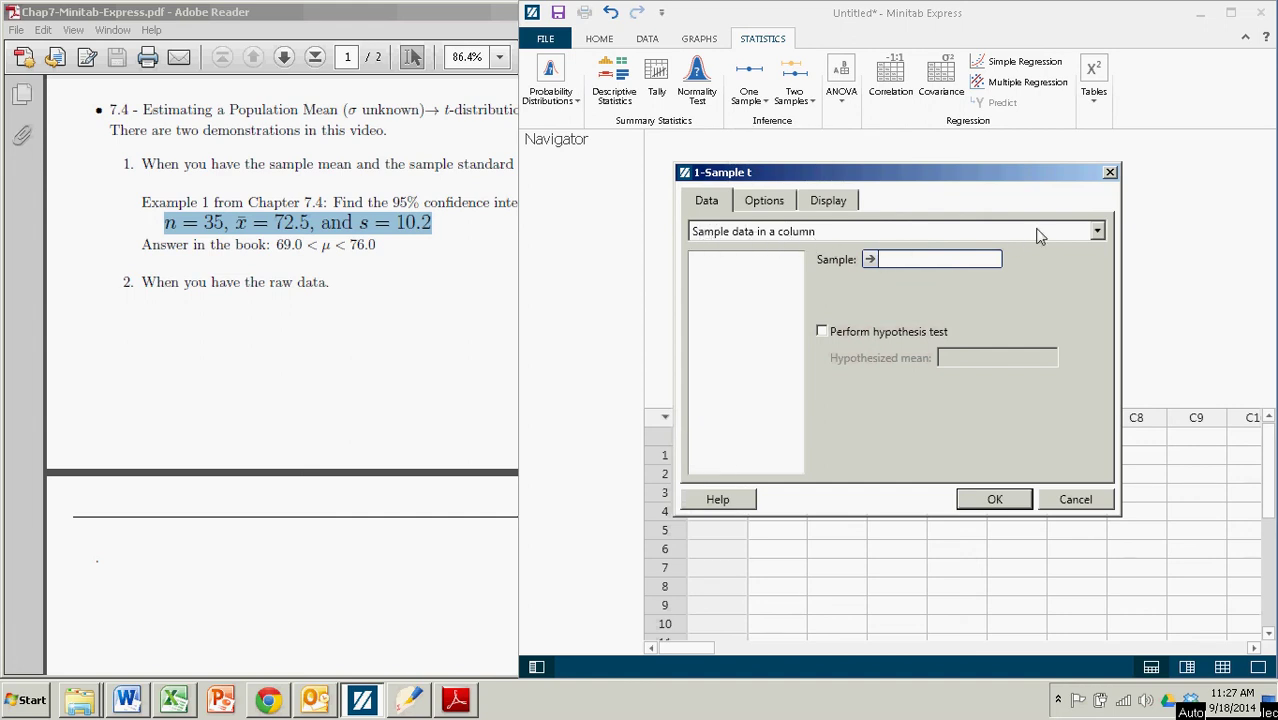
- Switch the 1-Sample t to summarized data: sample size 35, mean 72.5, standard deviation 10.2
click(1097, 232)
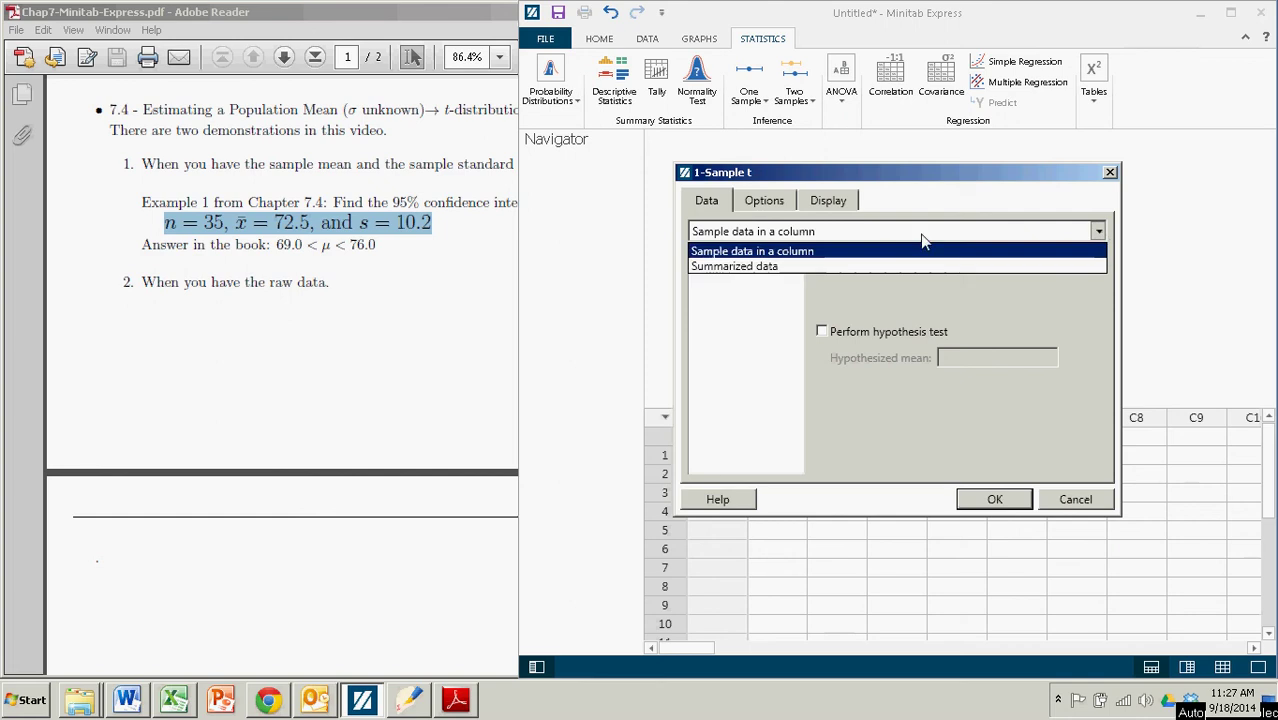
click(741, 267)
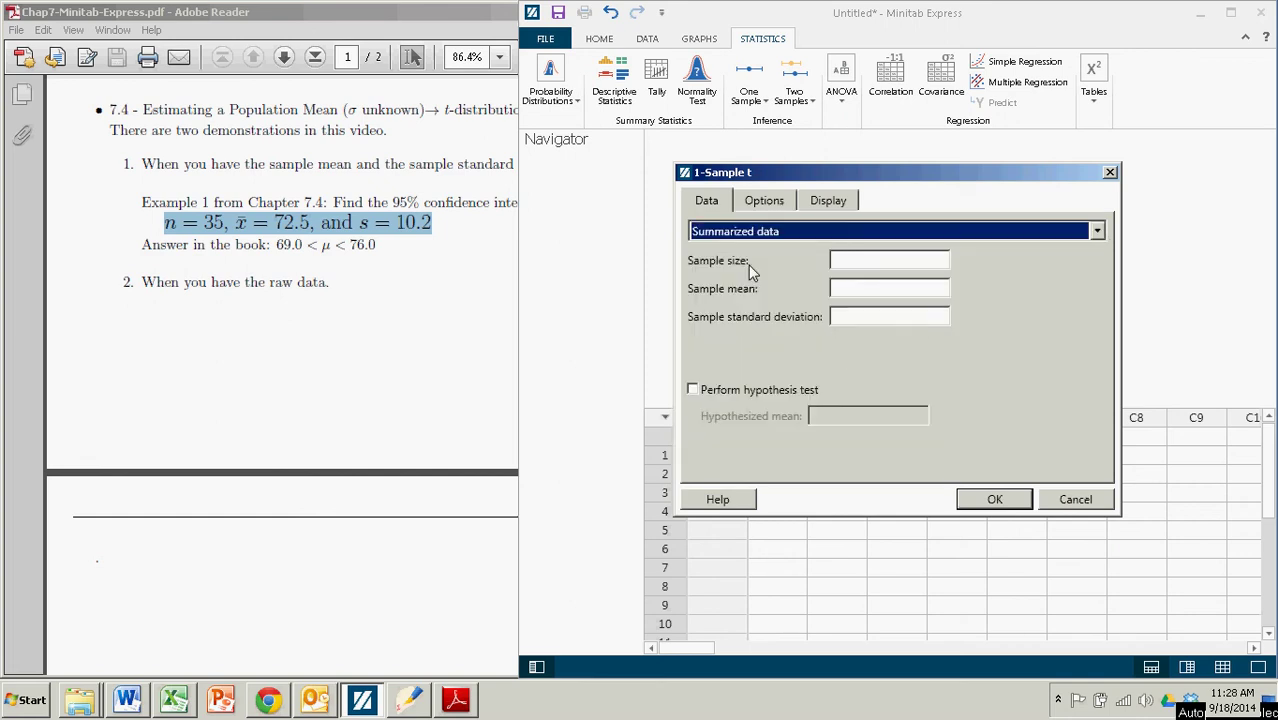
click(853, 263)
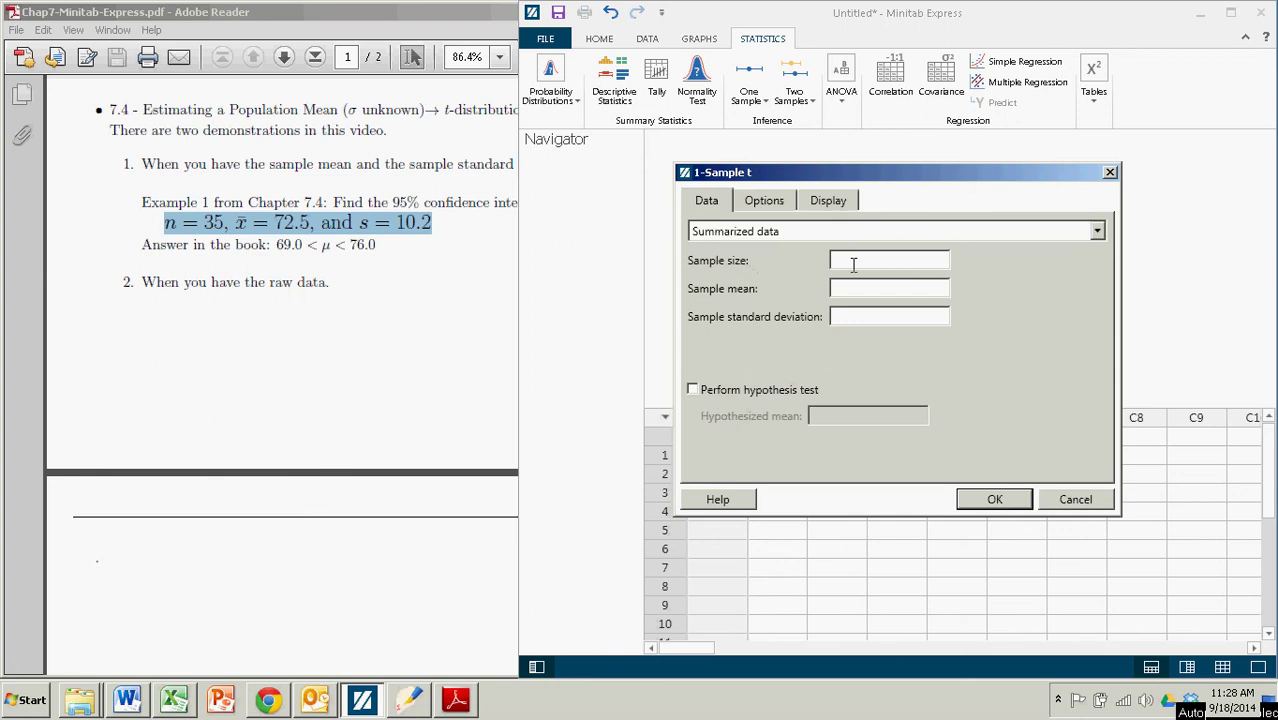
text(35)
click(846, 287)
text(72.5)
click(852, 317)
text(10.2)
click(757, 202)
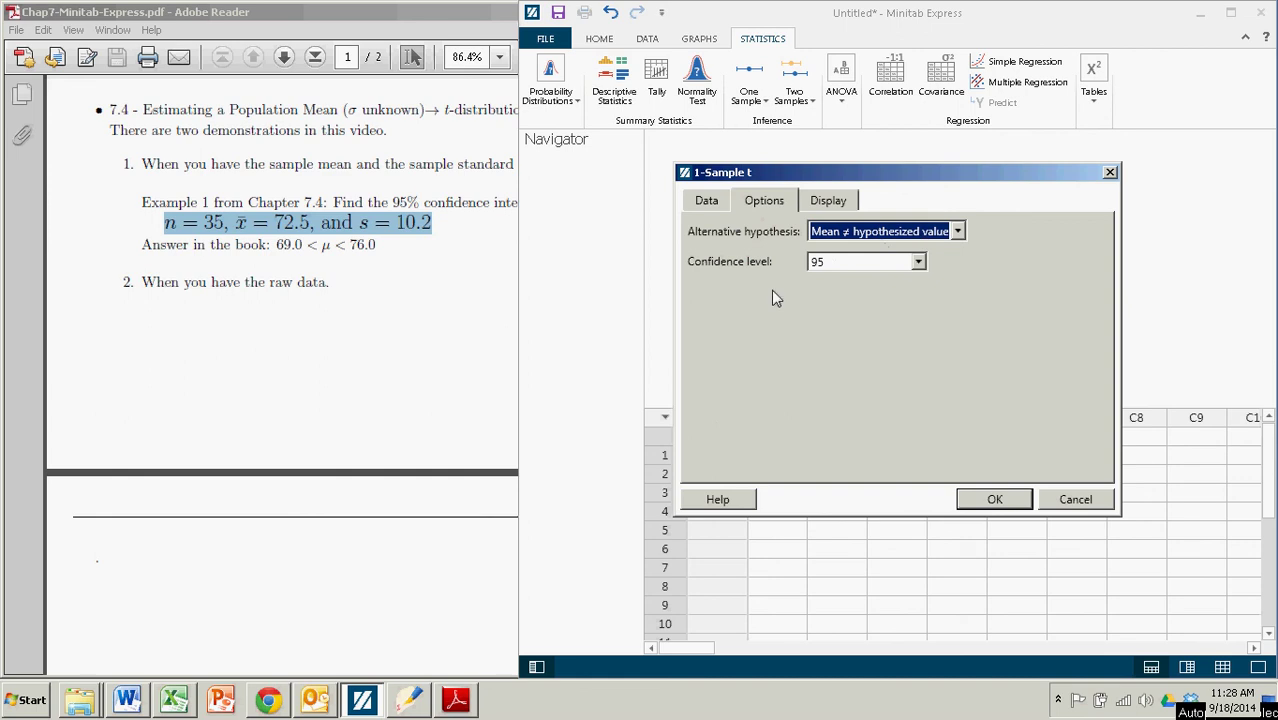
- Keep the 1-Sample t confidence level at 95
click(918, 262)
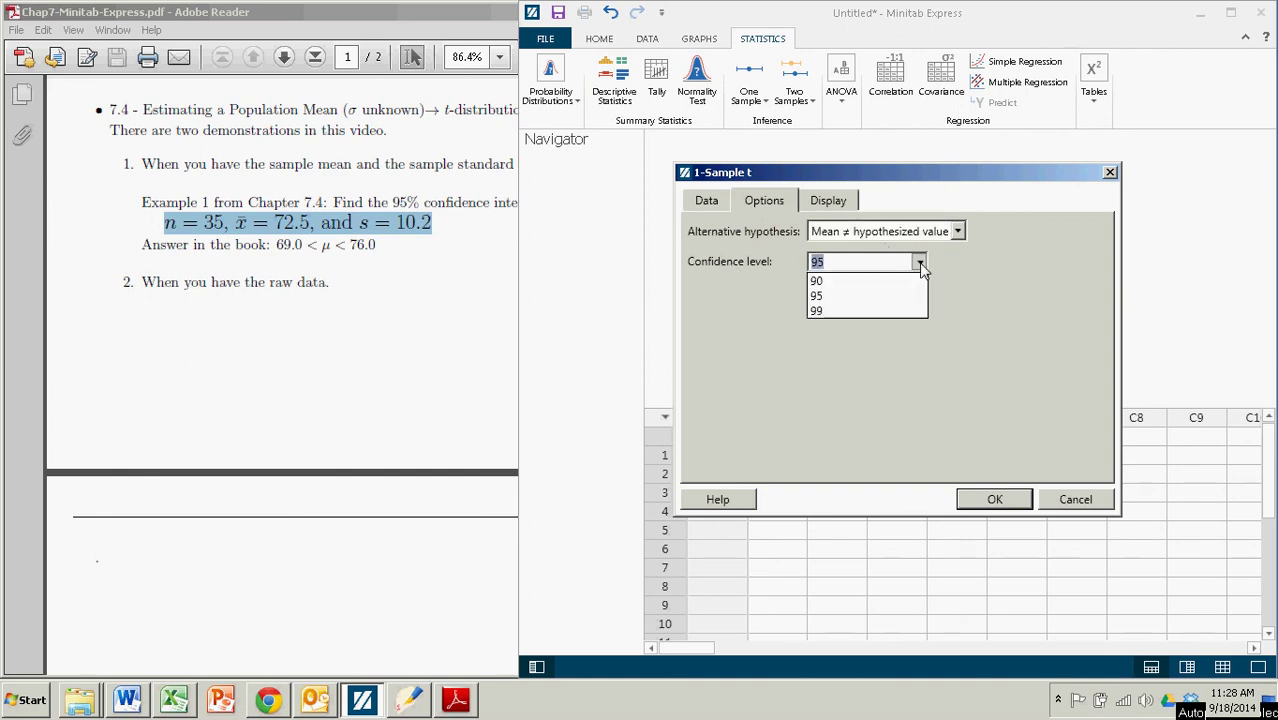
click(847, 296)
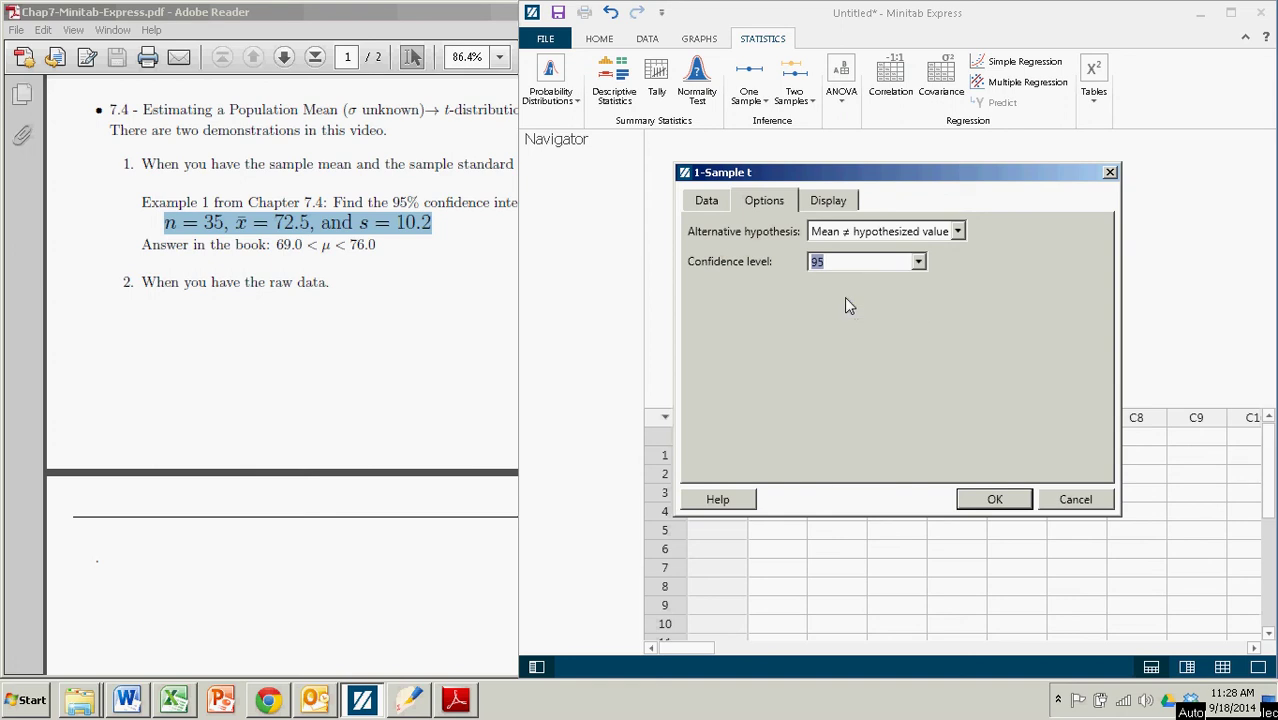
- Run the interval and compare Minitab's (68.996, 76.004) with the book's 69.0 < μ < 76.0
click(978, 499)
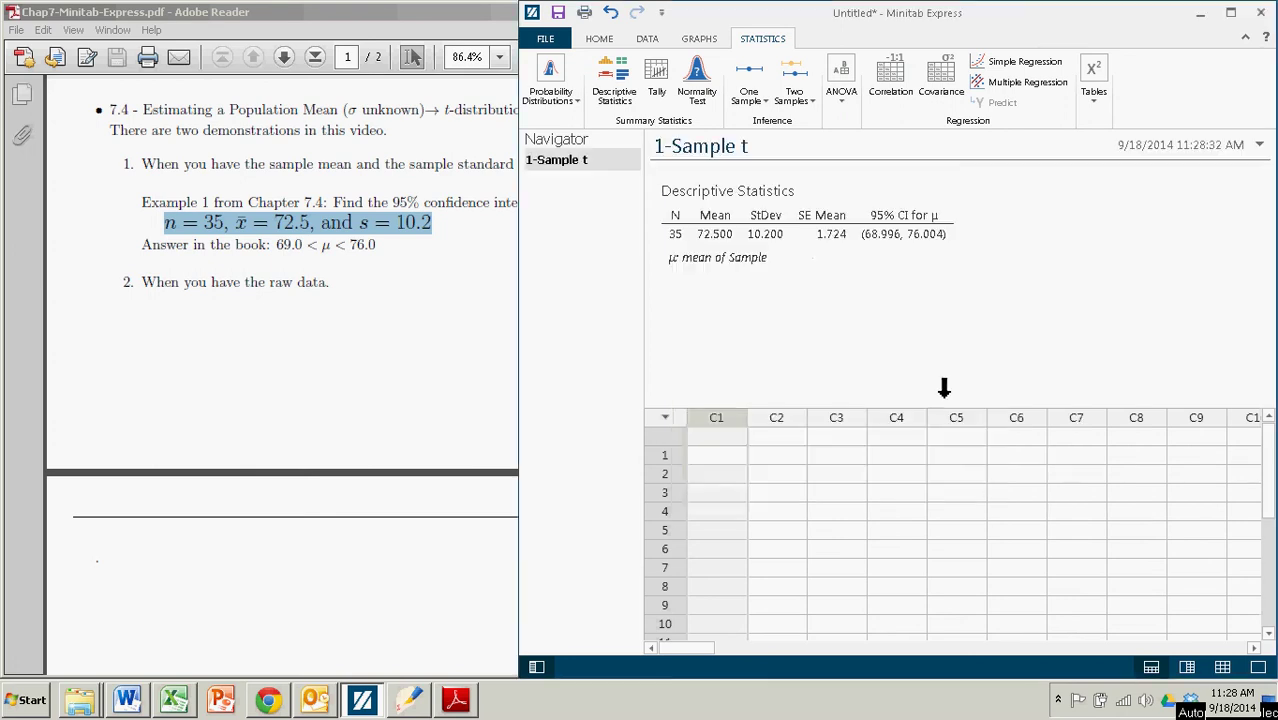
click(777, 233)
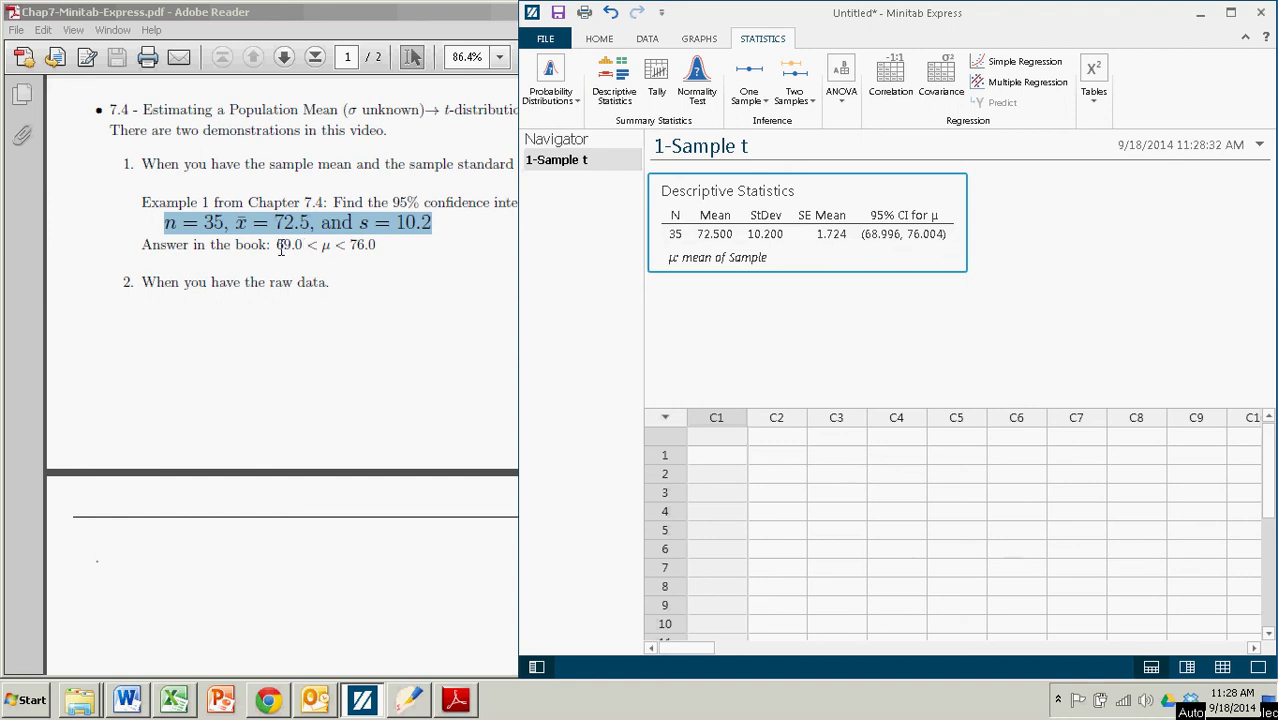
drag(278, 245, 376, 246)
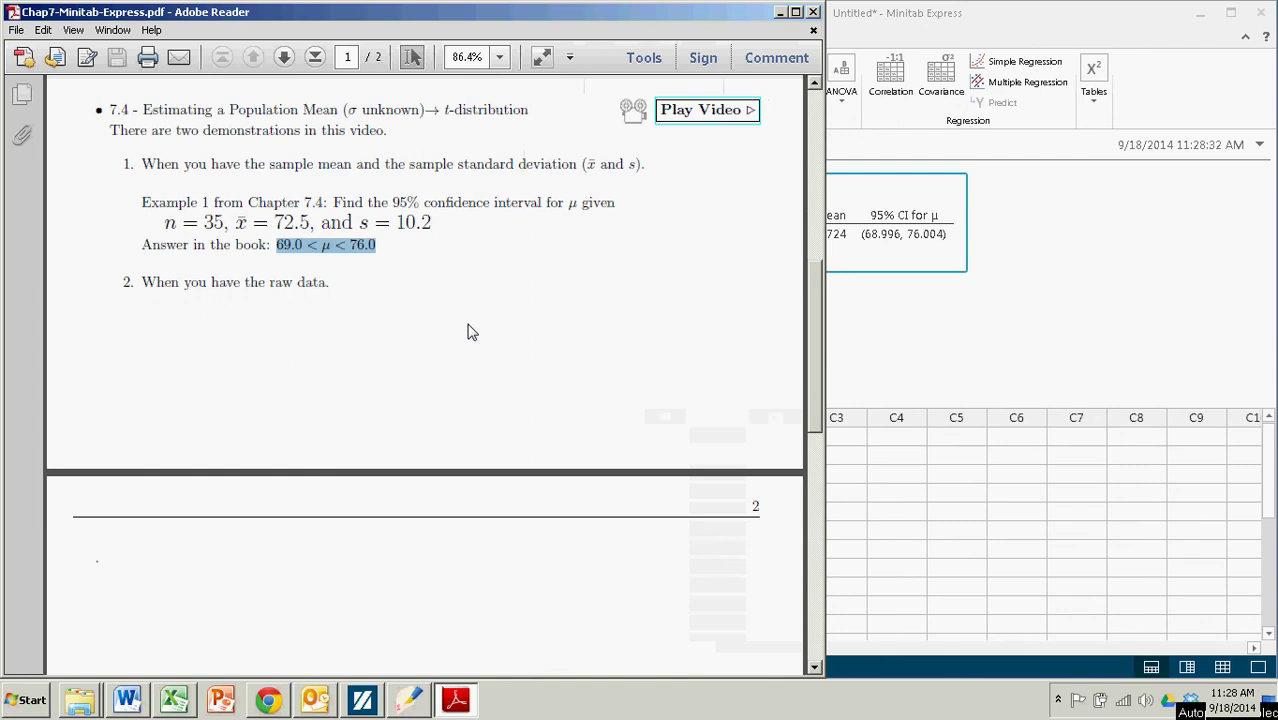
click(1033, 316)
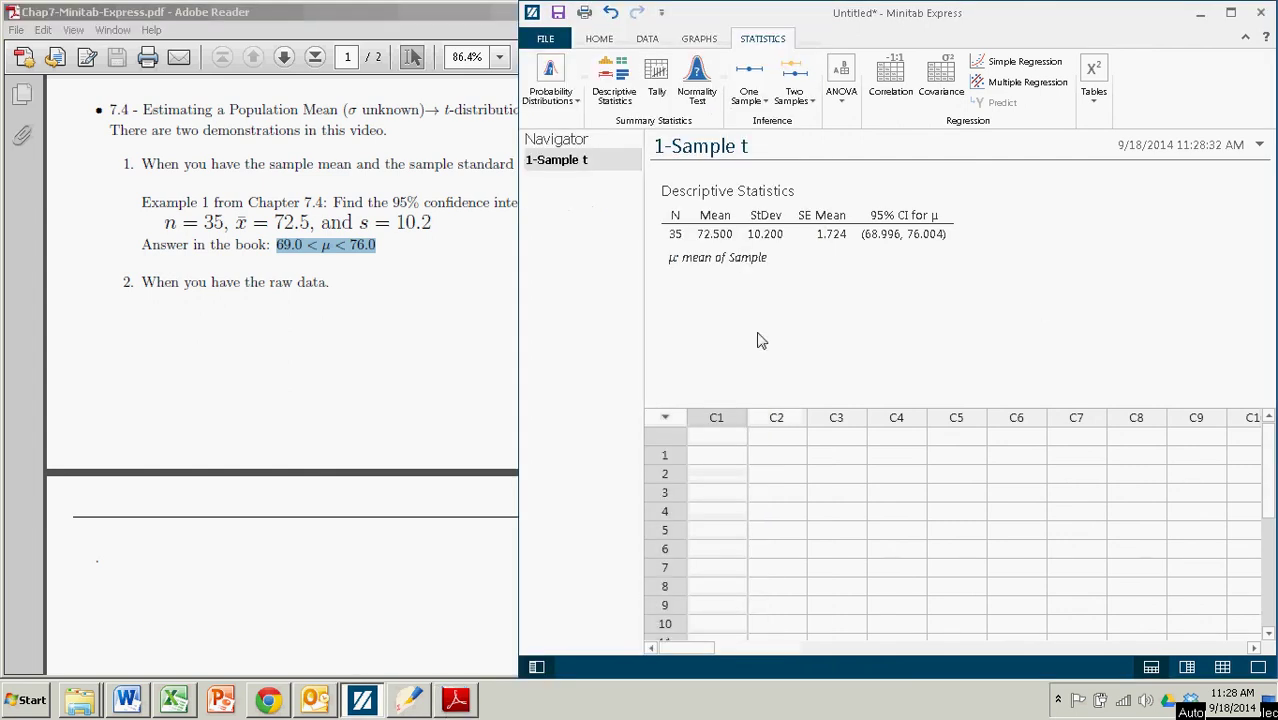
click(366, 348)
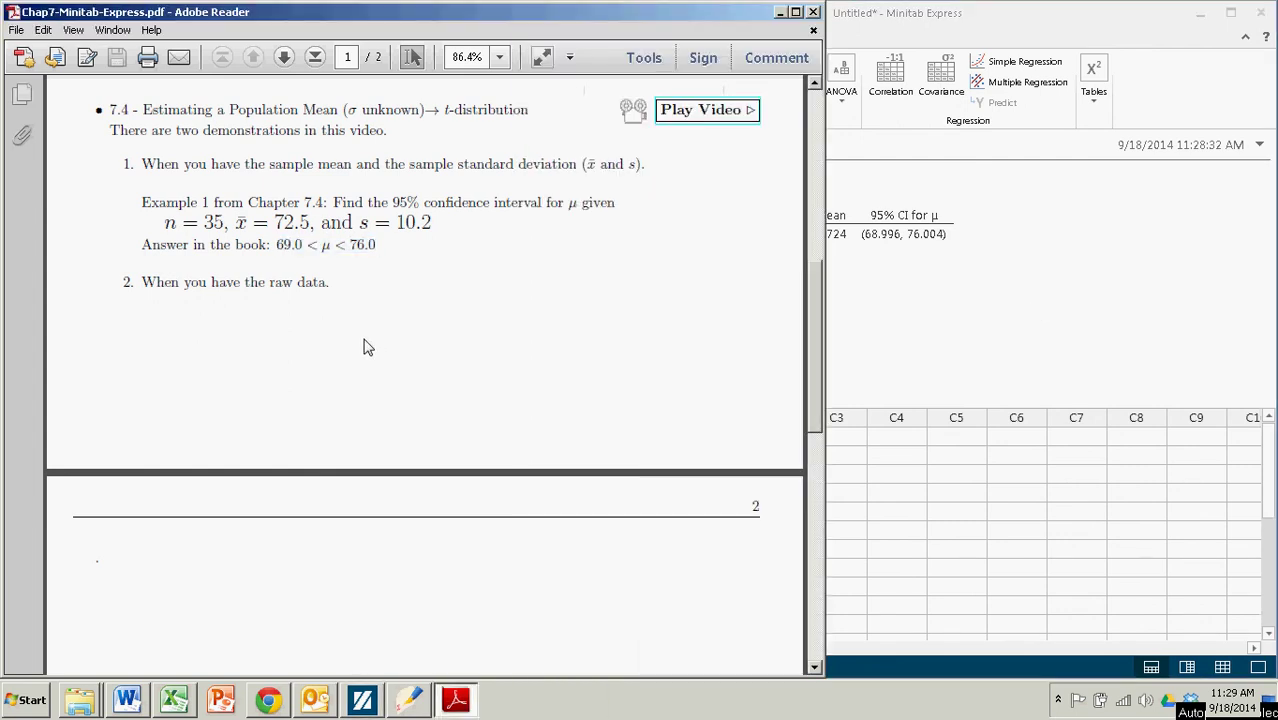
- Bring the normally distributed sample.xlsx workbook forward and select the Sample Data heading cell
click(173, 700)
click(322, 410)
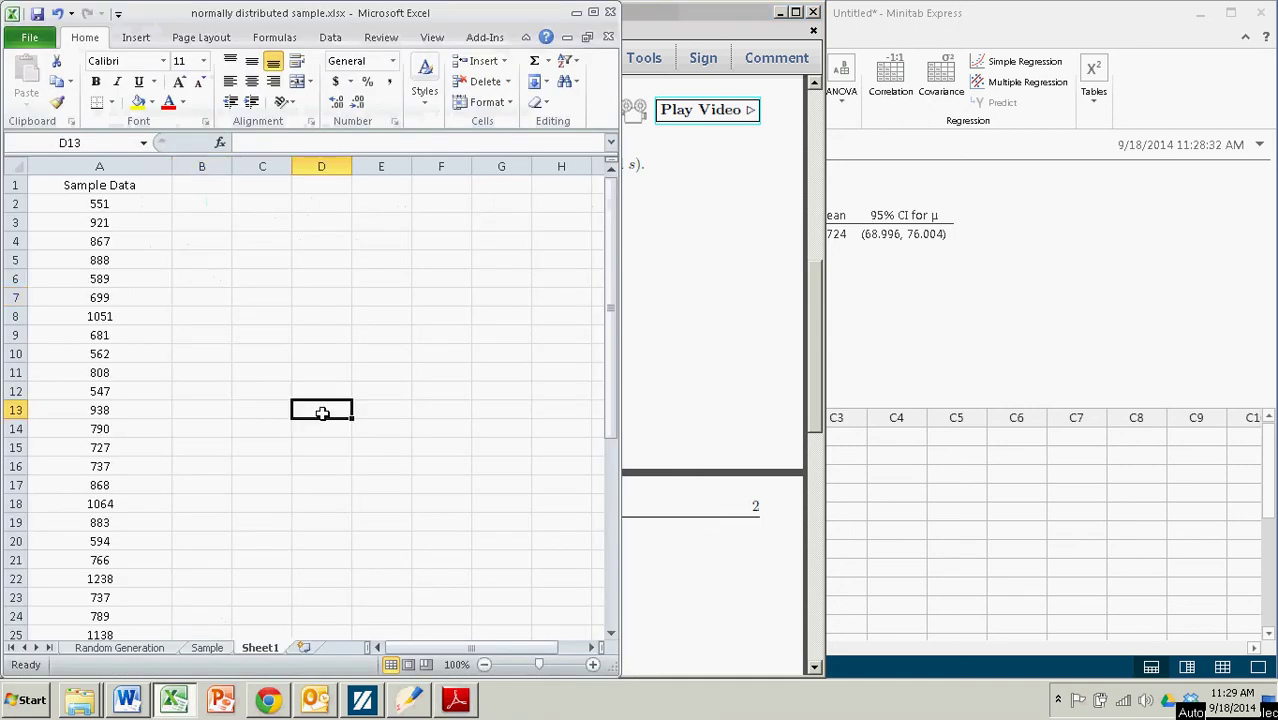
click(784, 12)
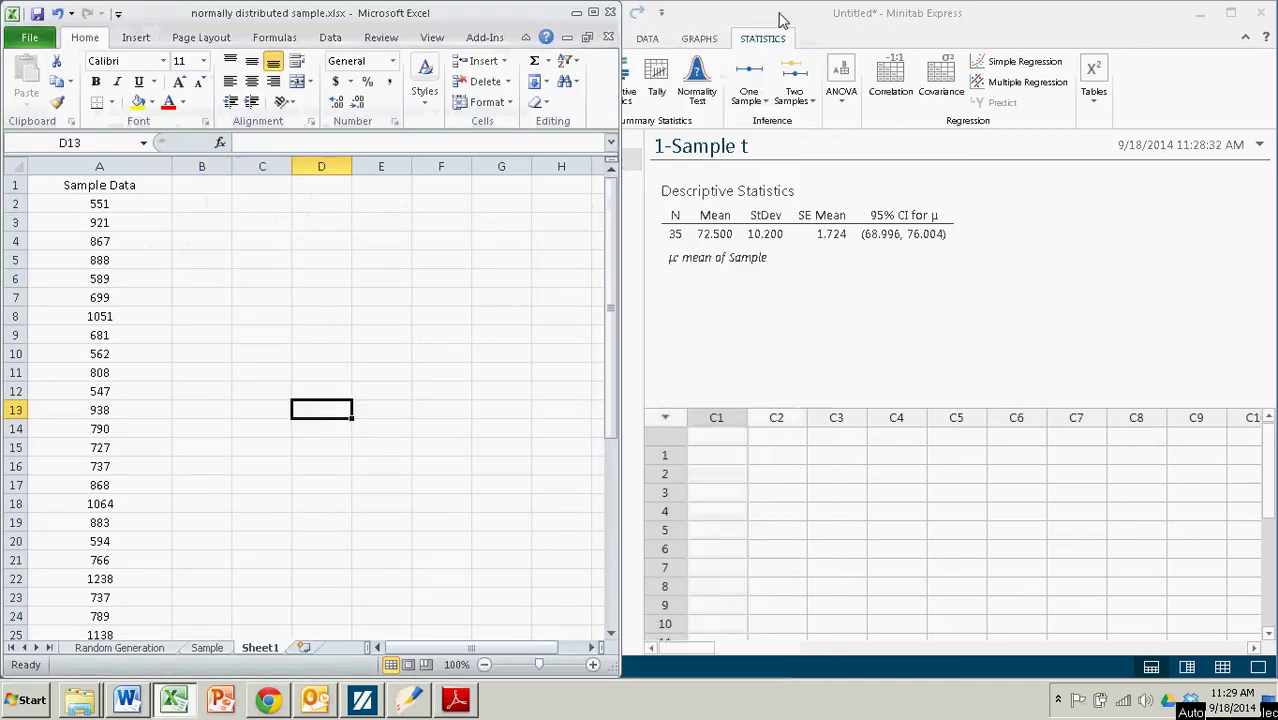
click(195, 376)
click(132, 186)
scroll(140, 556, down, 3)
scroll(206, 562, down, 3)
scroll(208, 558, up, 6)
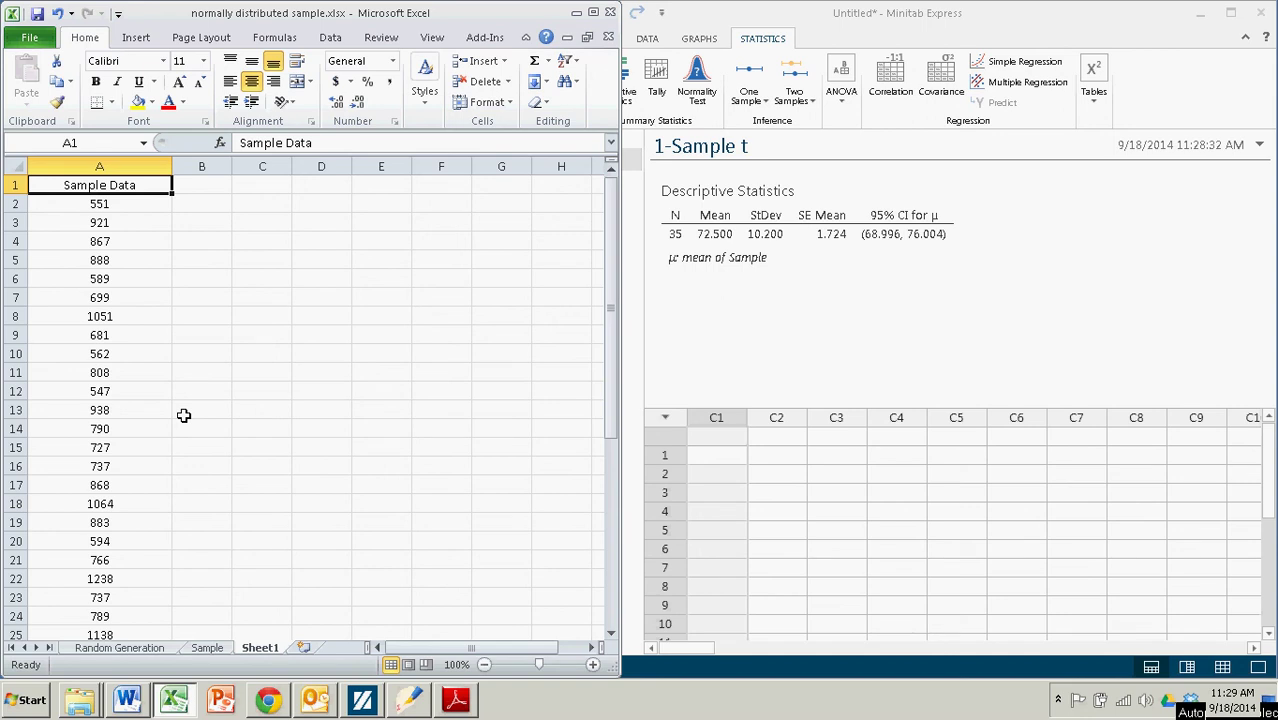
- Select the Sample Data column A1:A41 and copy it
click(328, 412)
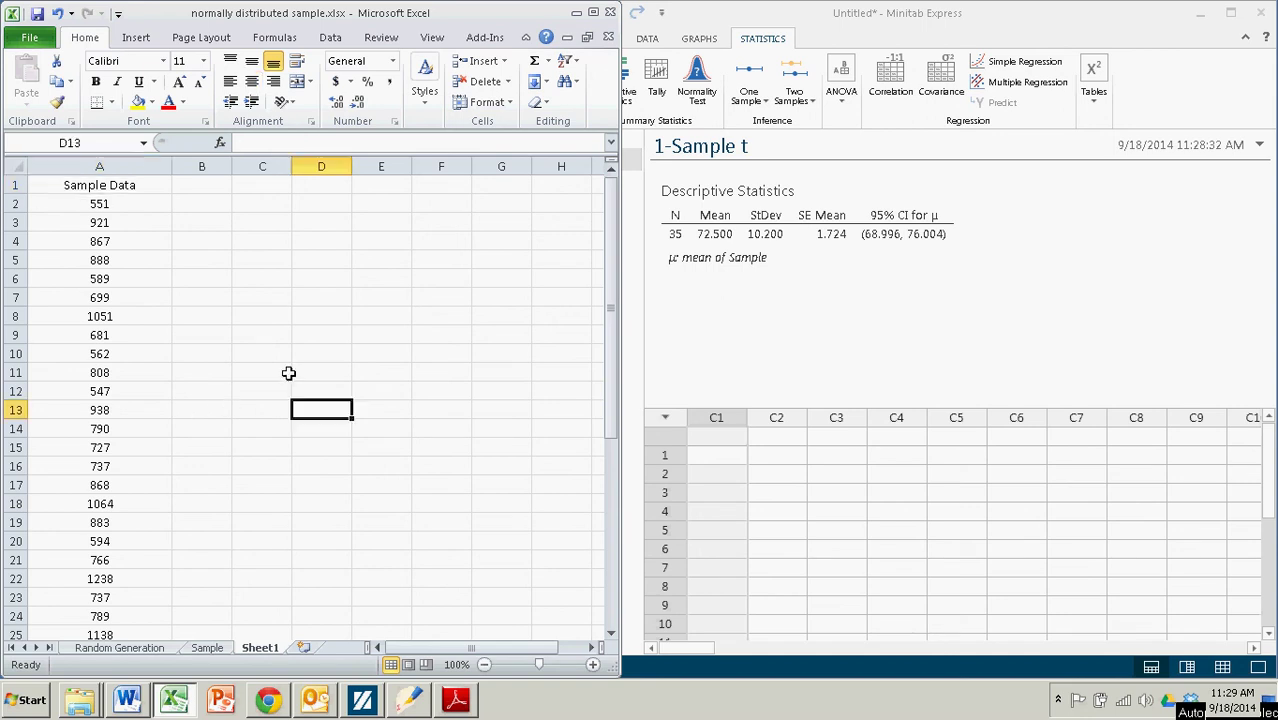
click(123, 186)
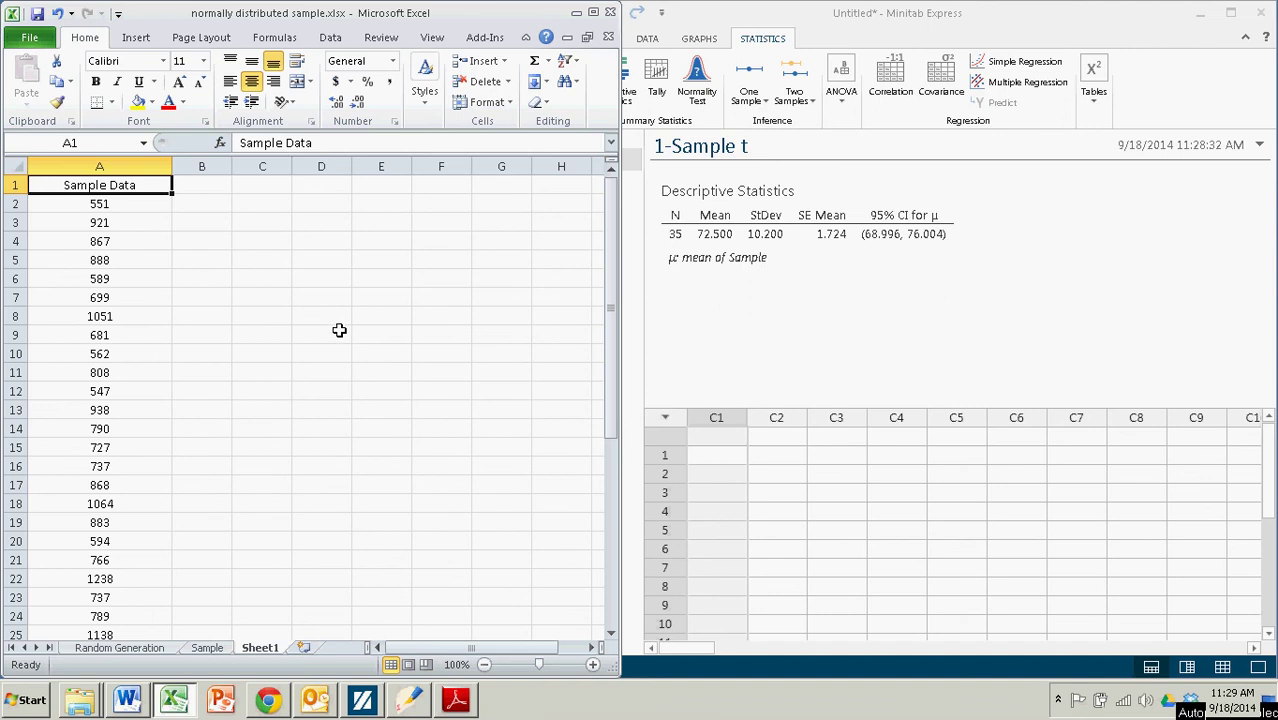
click(125, 165)
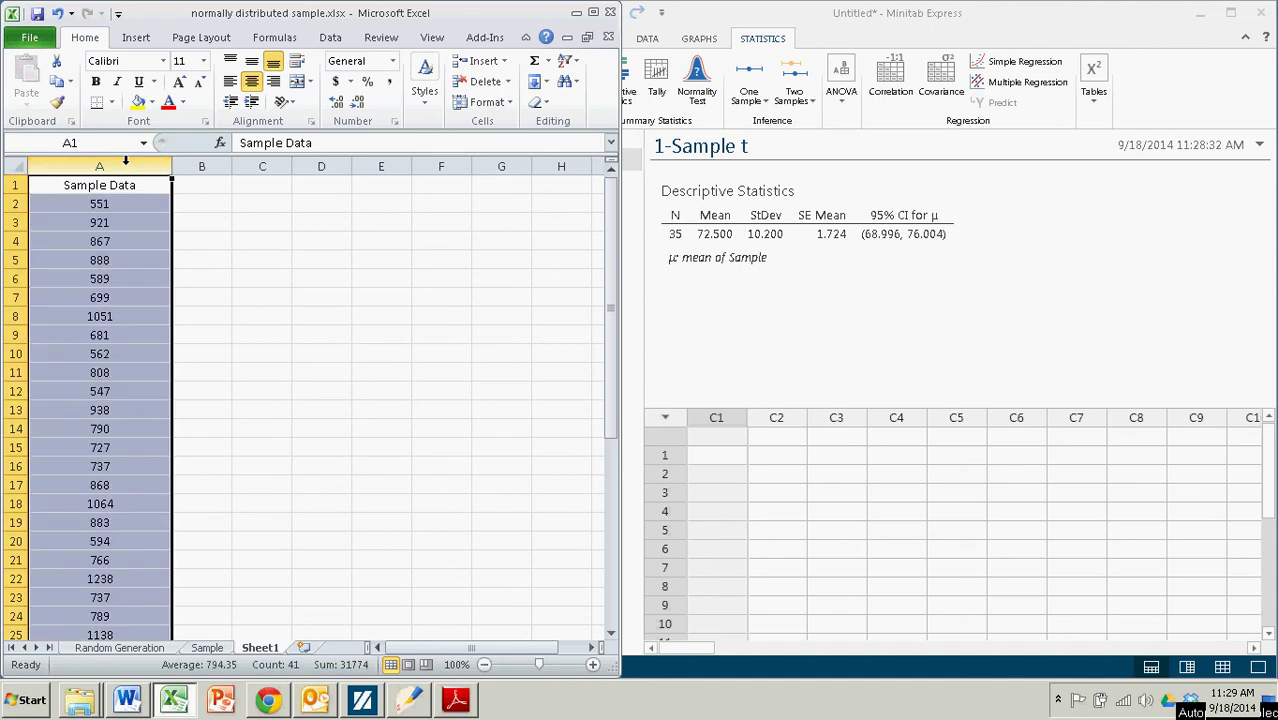
drag(142, 185, 130, 596)
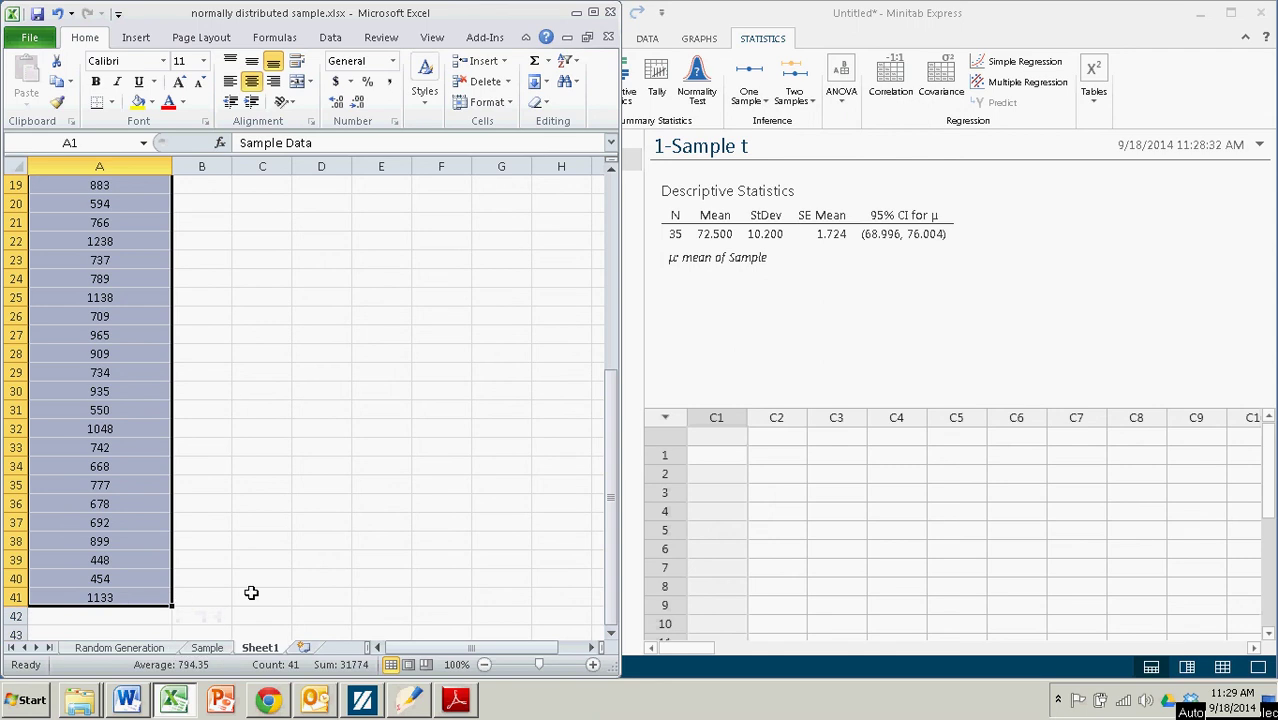
right_click(110, 488)
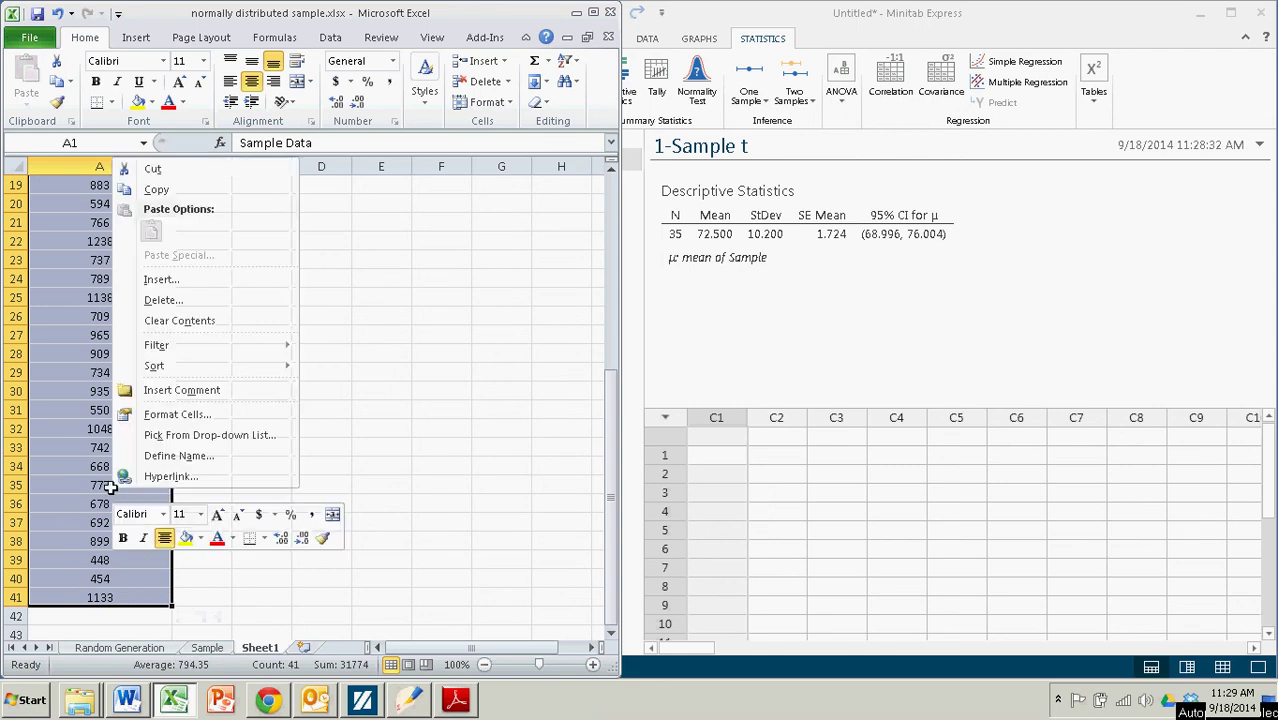
click(156, 189)
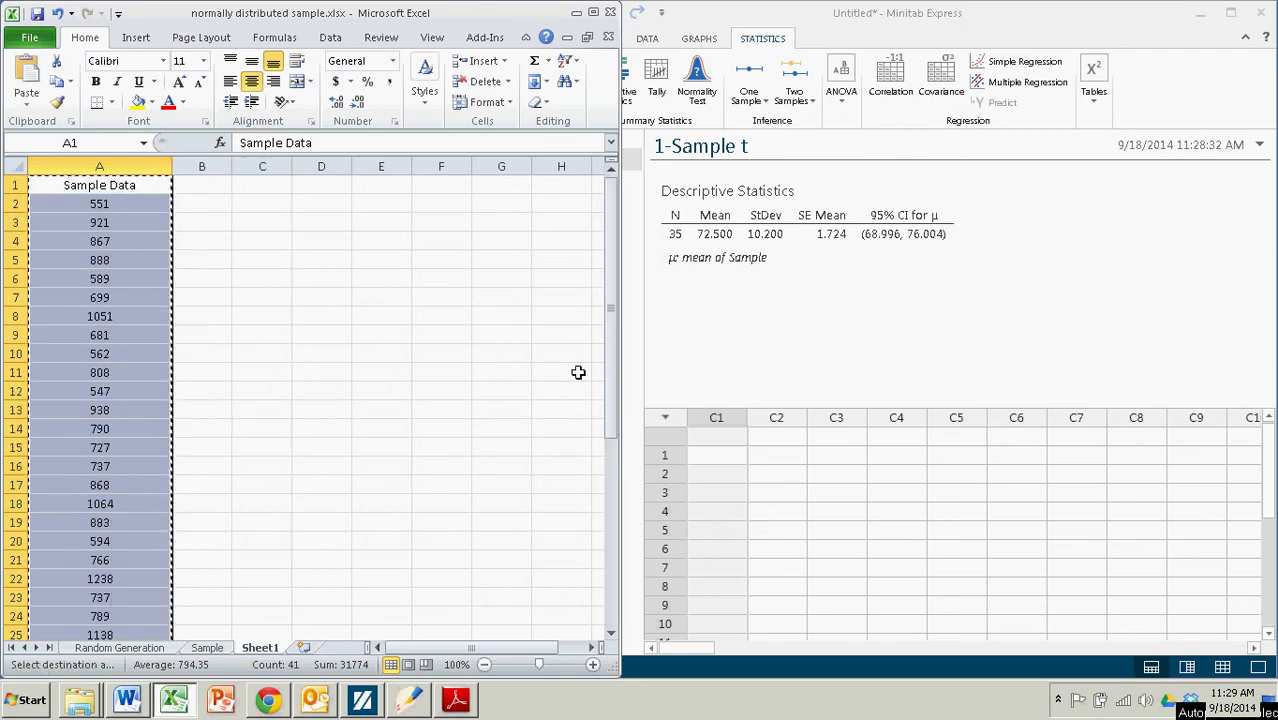
- Paste the copied Sample Data values into Minitab worksheet column C1
click(720, 441)
right_click(720, 441)
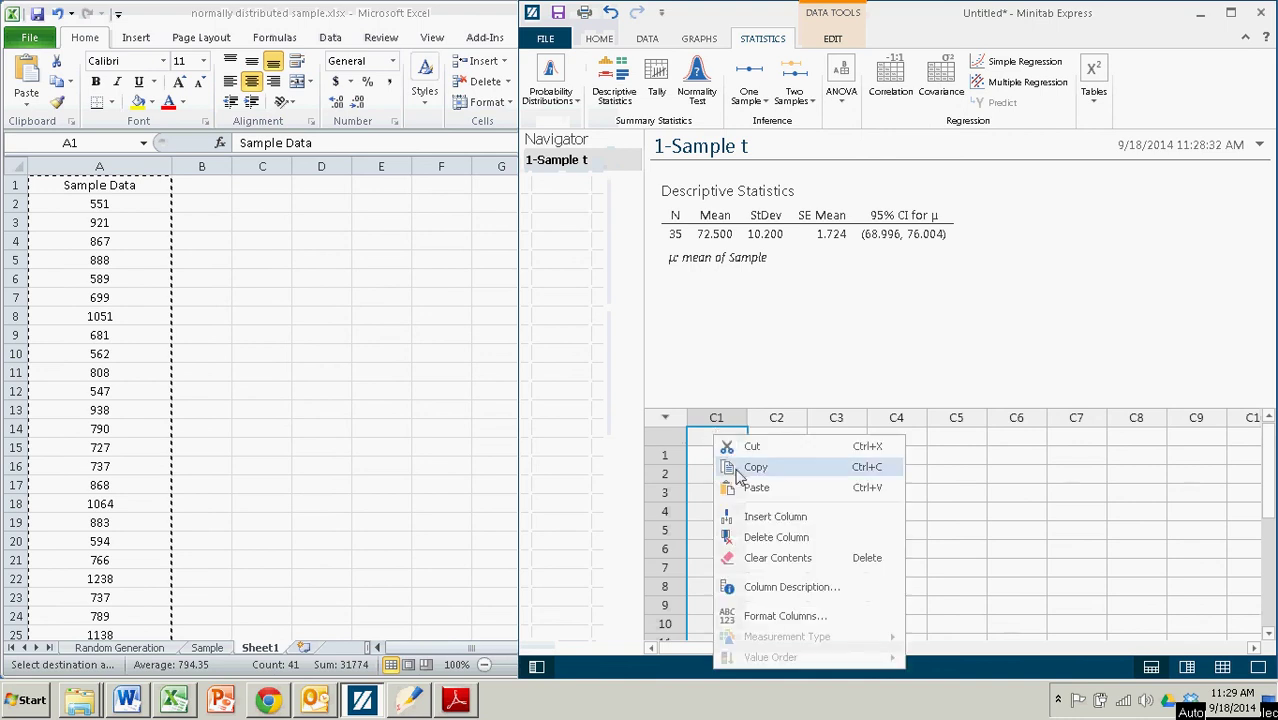
click(752, 487)
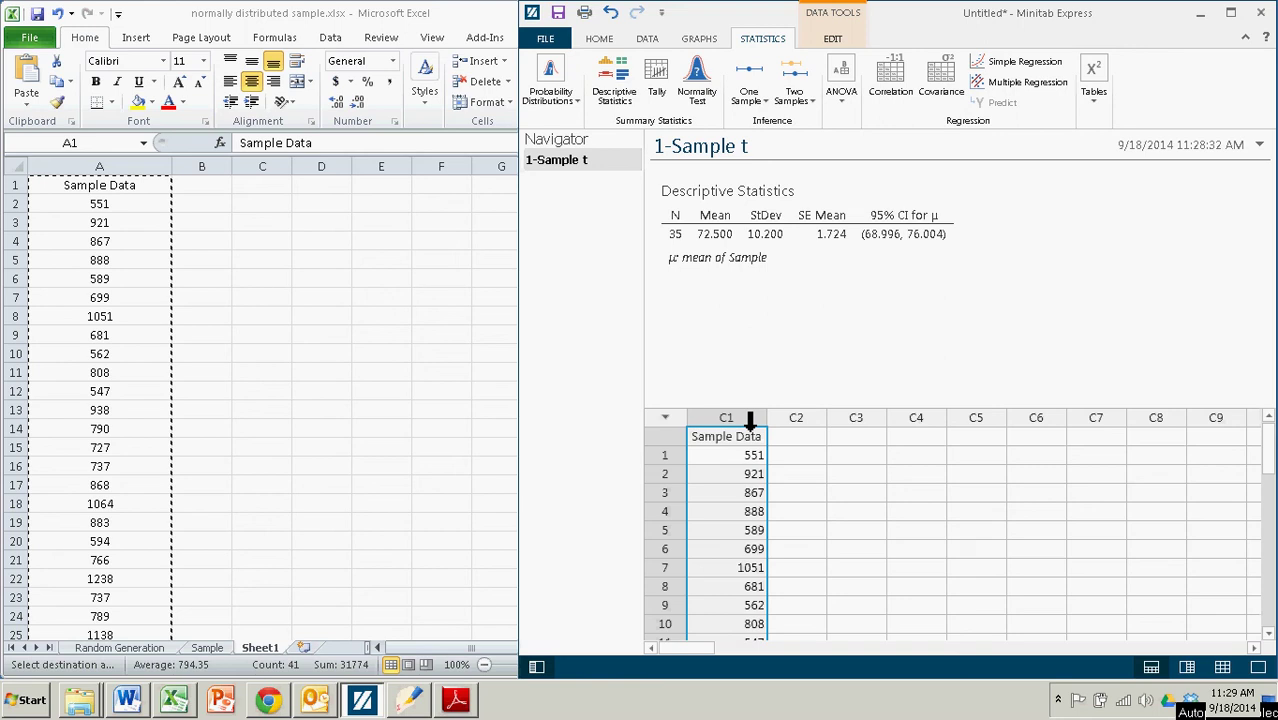
- Start a 1-Sample t on sample data in a column, using C1 Sample Data as the sample
click(755, 100)
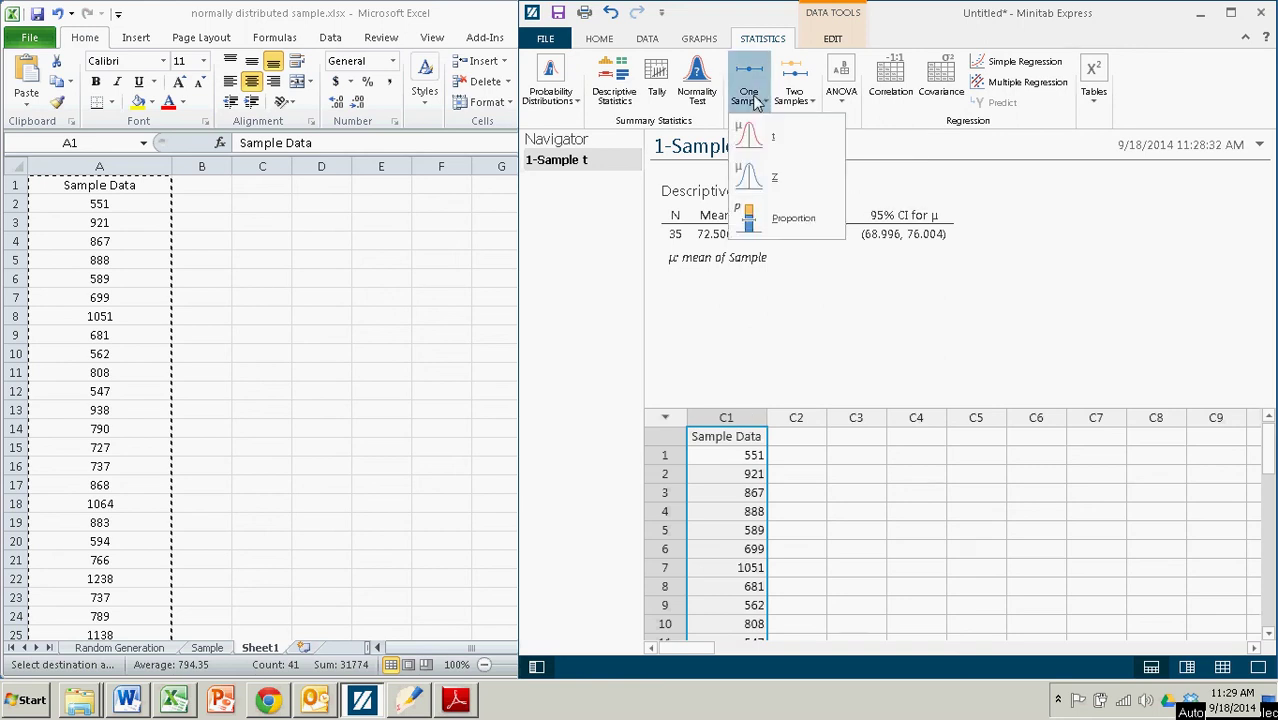
click(757, 146)
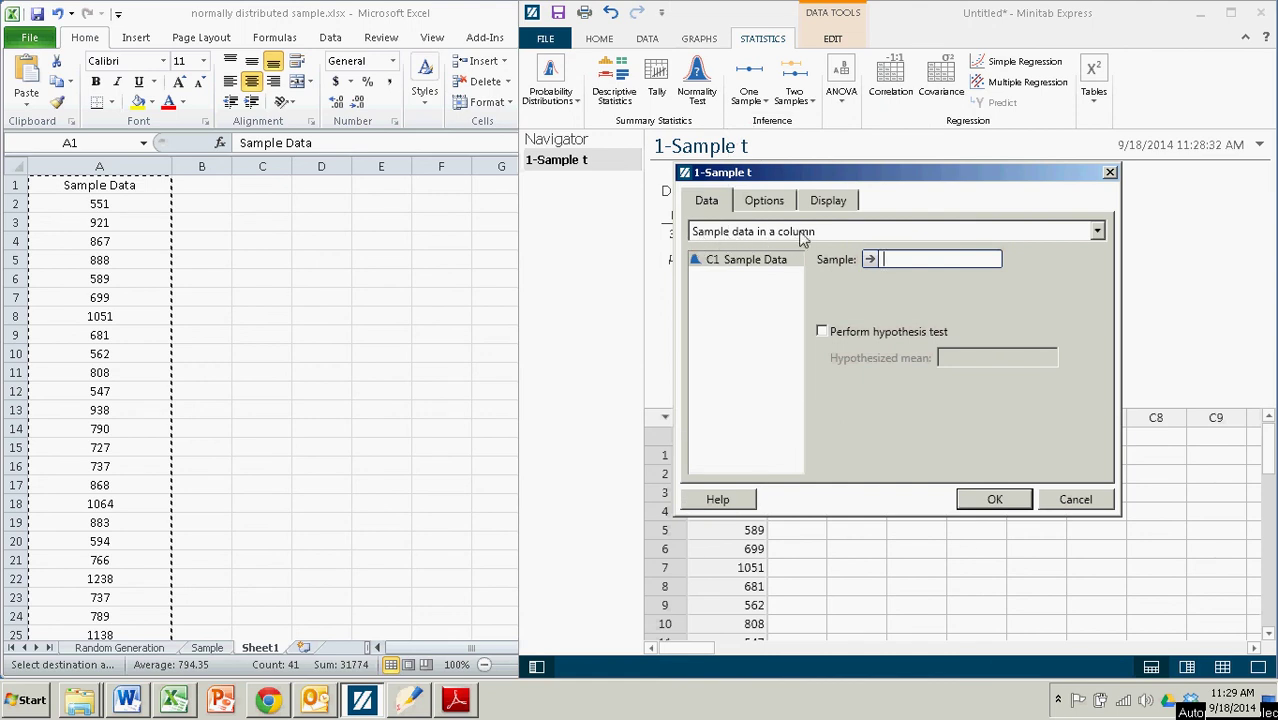
click(1097, 234)
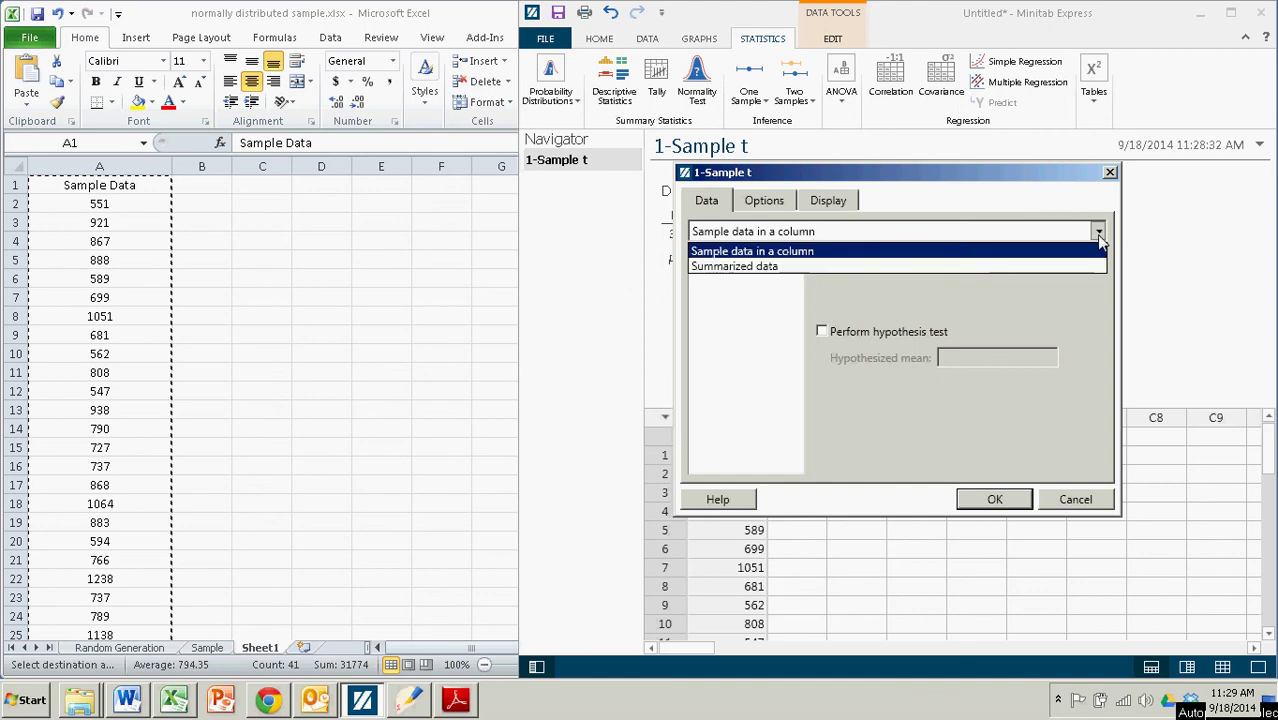
click(778, 252)
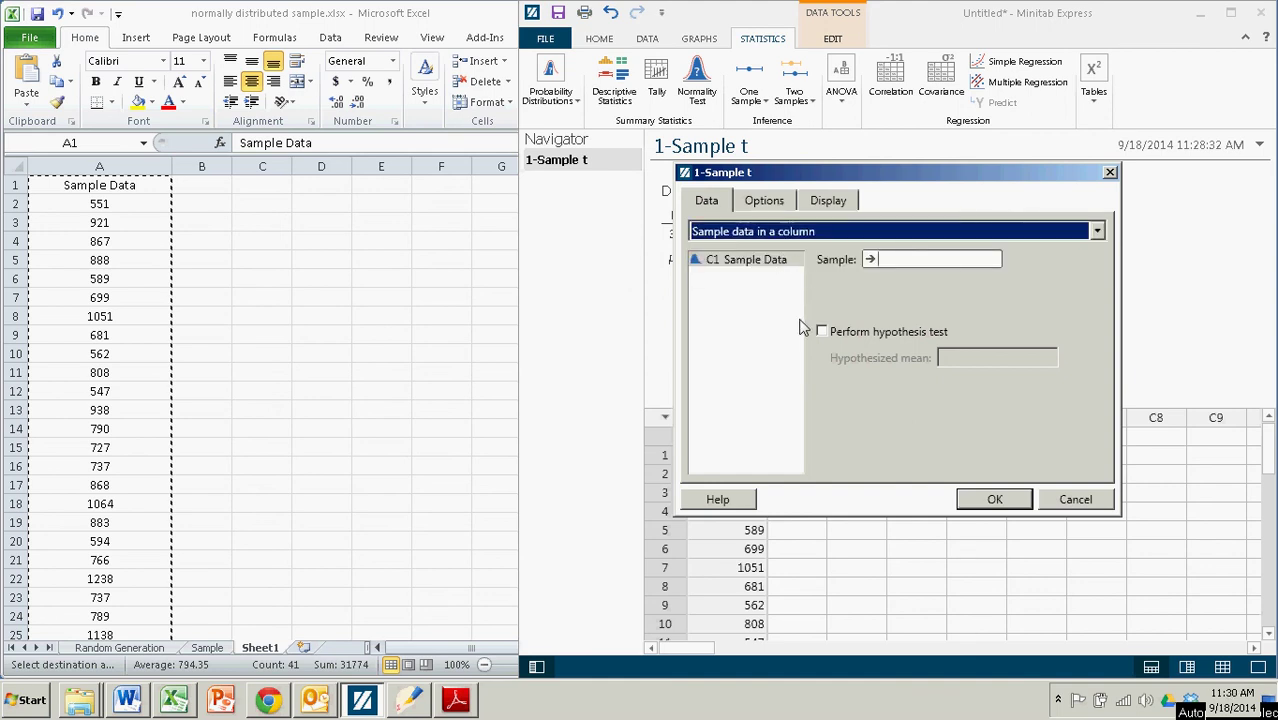
click(718, 264)
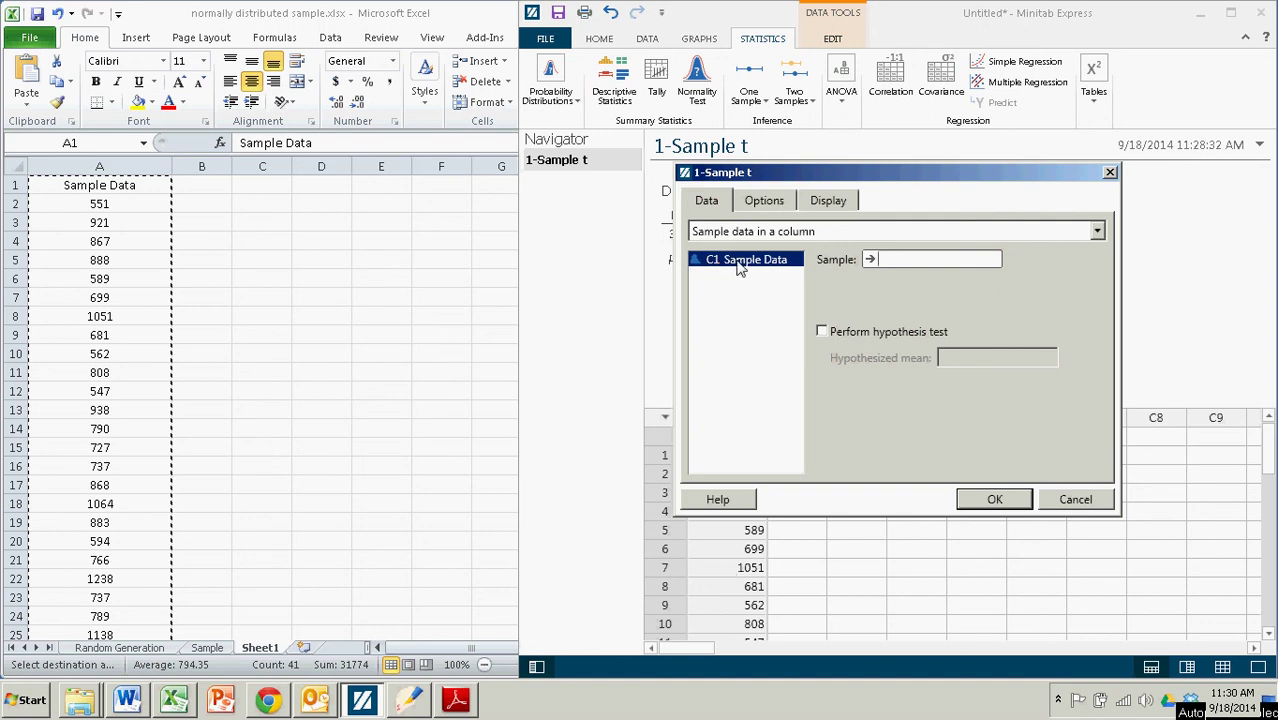
click(869, 260)
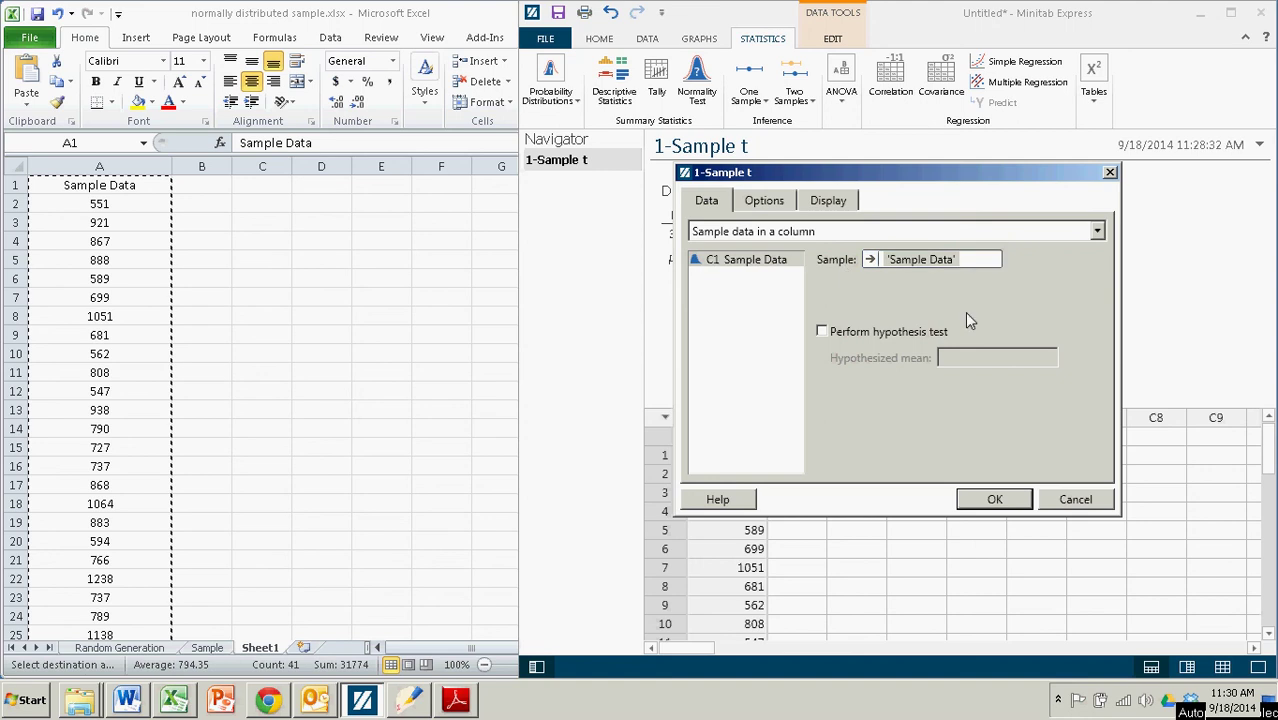
click(764, 203)
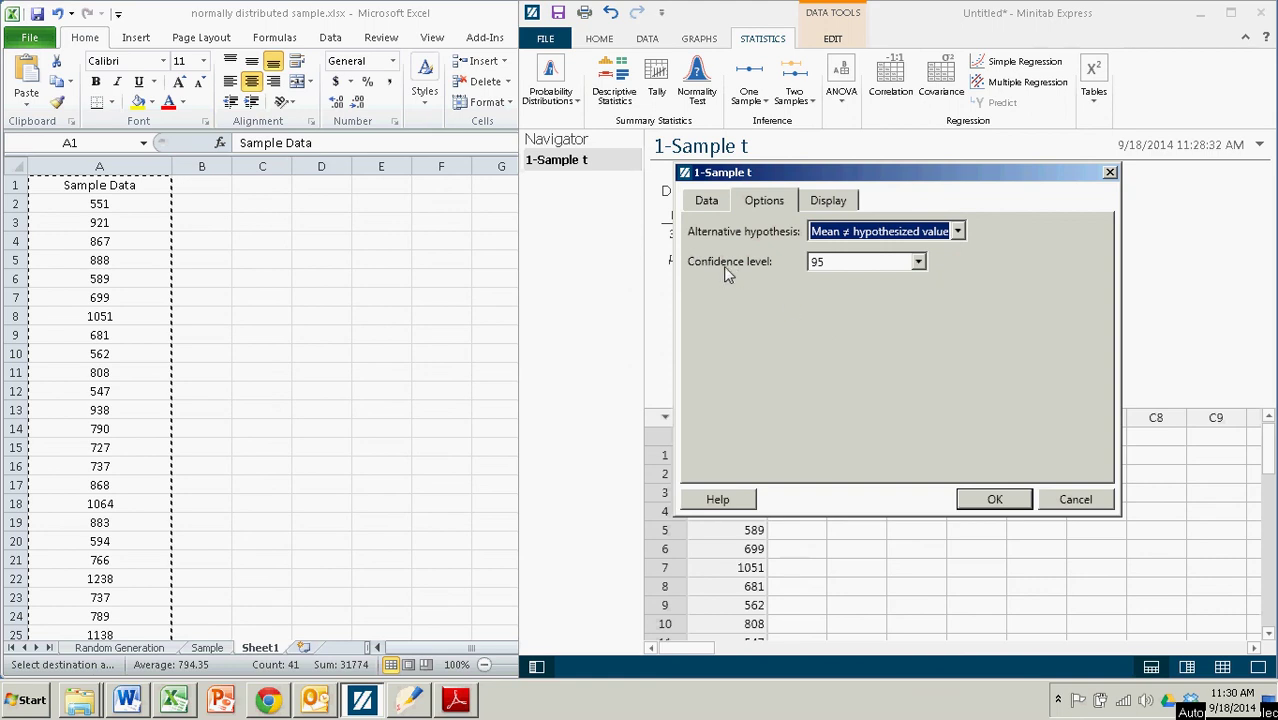
- Choose a 99 confidence level for the Sample Data 1-Sample t
click(918, 263)
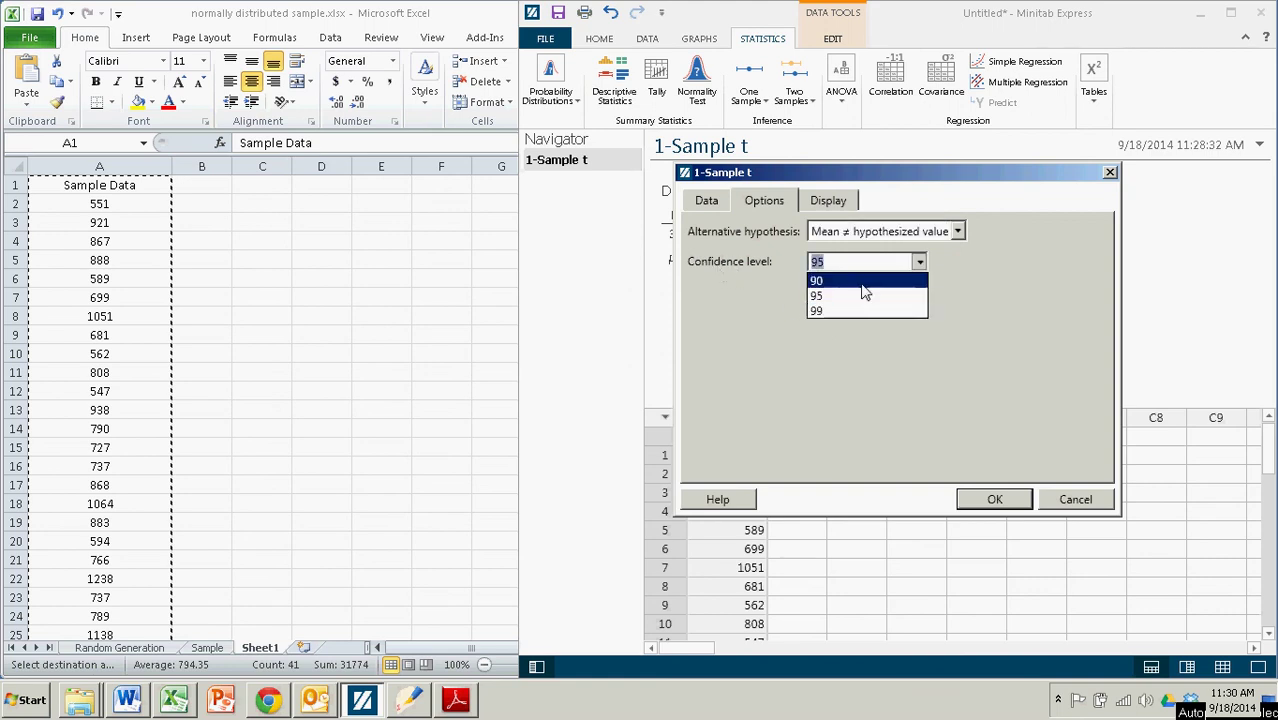
click(853, 311)
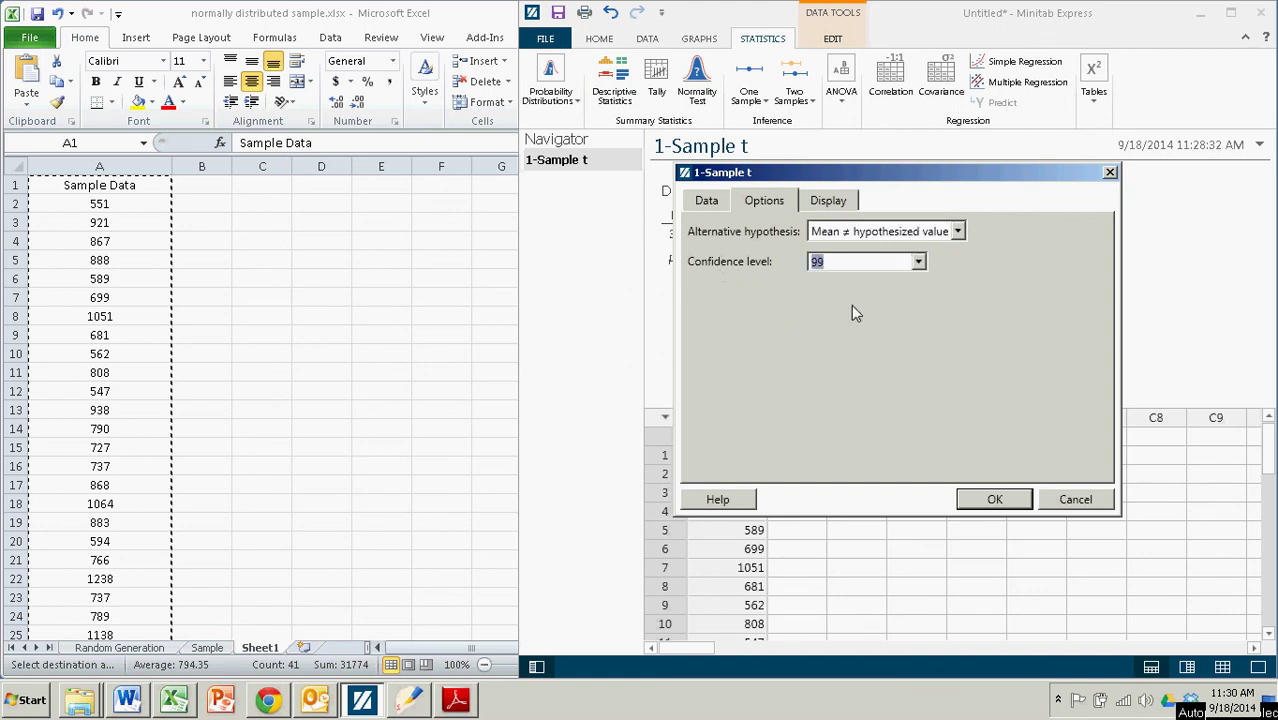
click(995, 499)
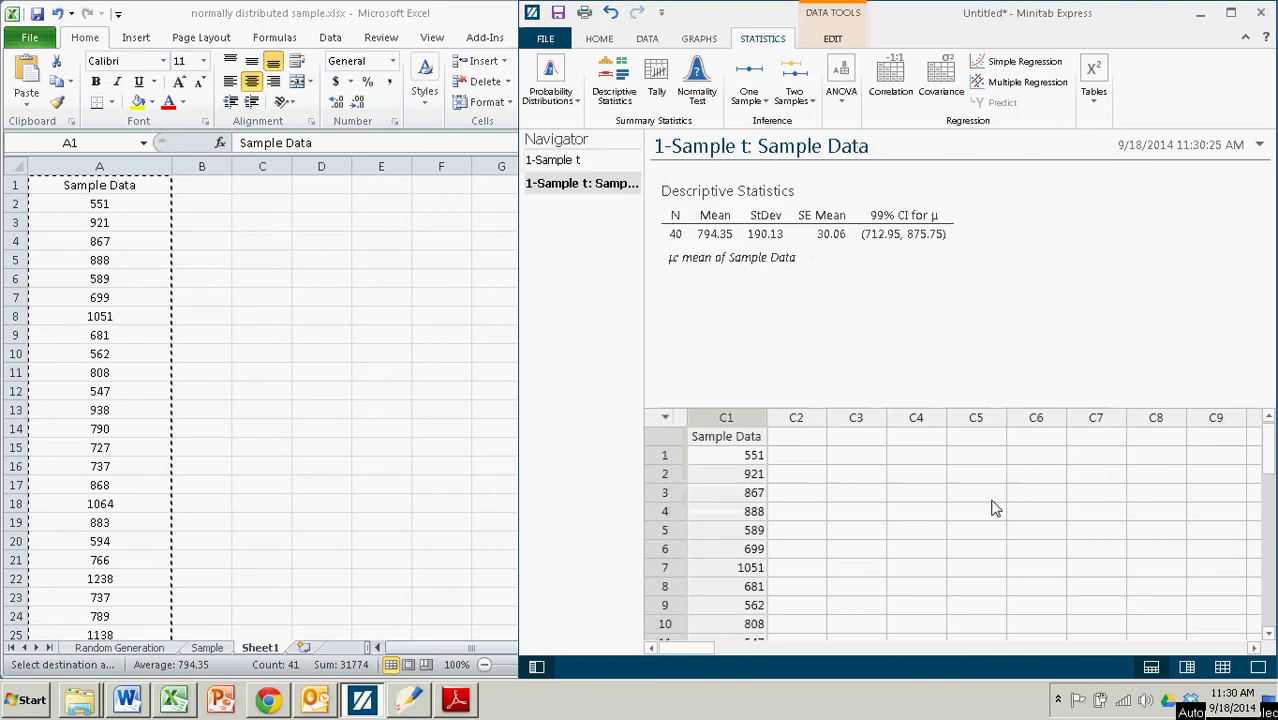
click(766, 253)
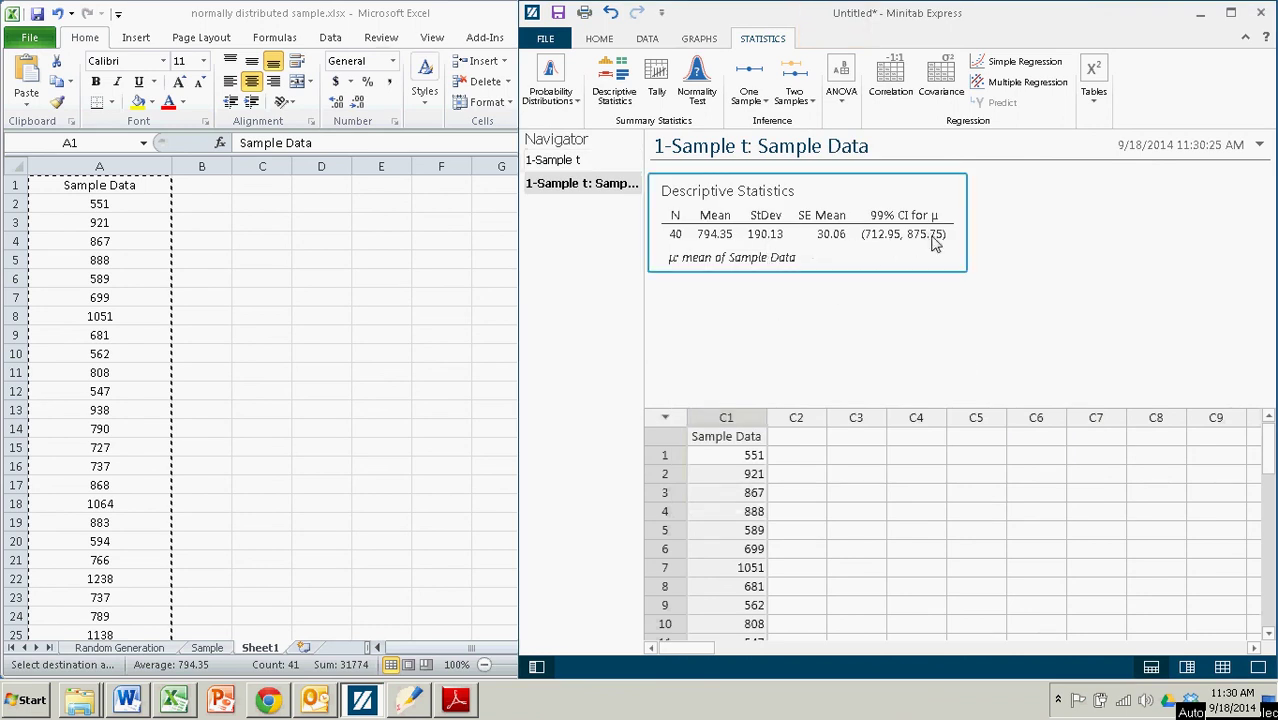